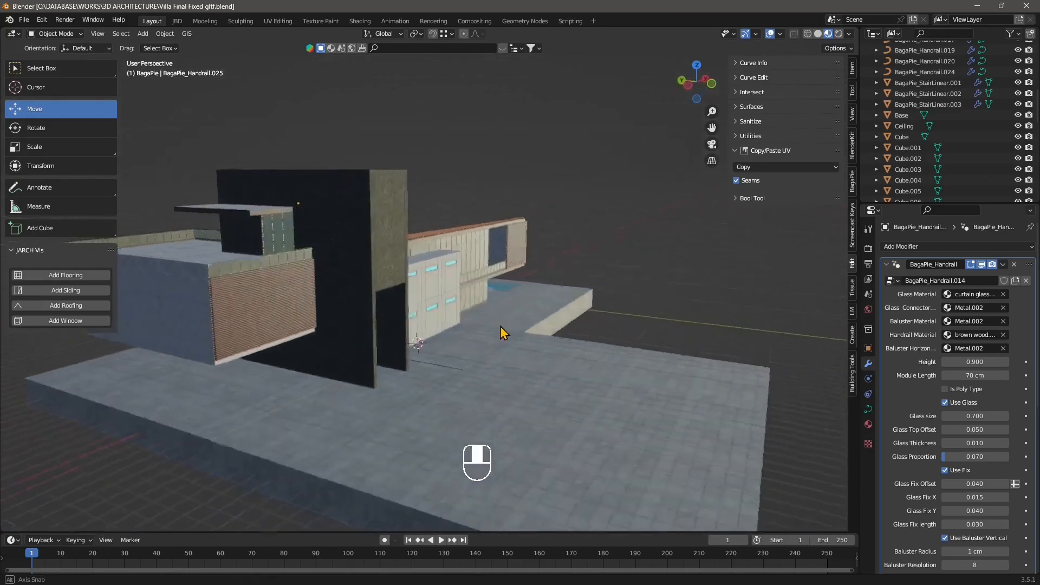
Examine the villa from the front and check the modifiers on the rear wing's cladding and handrail, the ground base and the white block.
{"action": "middle_click_drag", "start_coordinate": [360, 326], "coordinate": [390, 344], "text": "shift"}
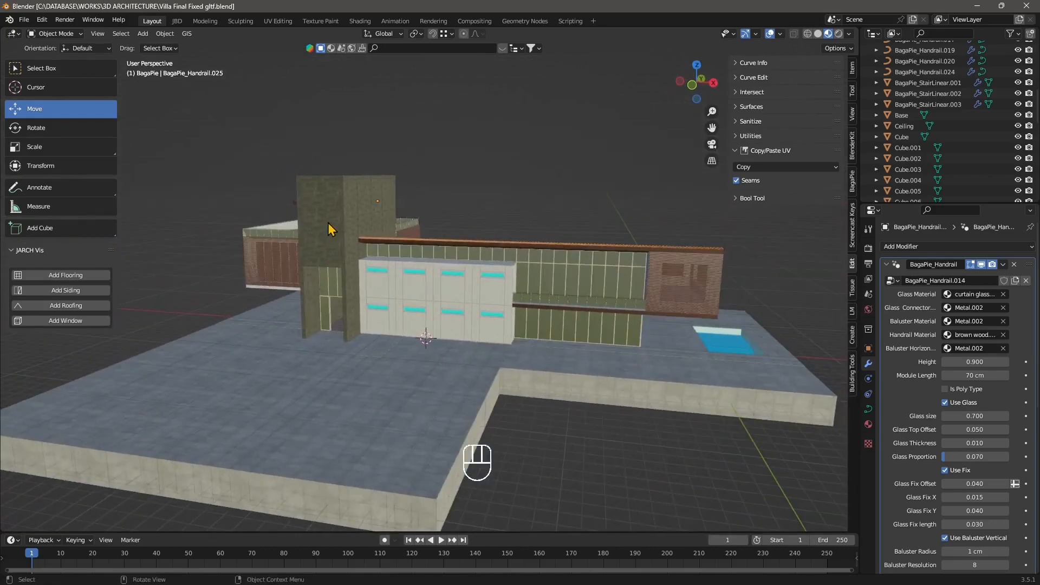
{"action": "middle_click_drag", "start_coordinate": [328, 223], "coordinate": [342, 221]}
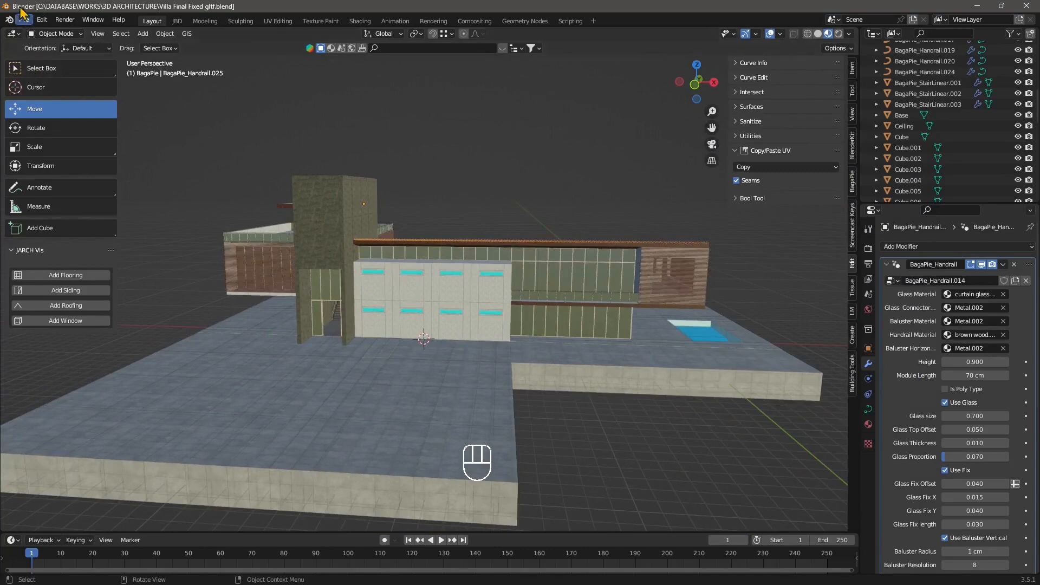
{"action": "middle_click_drag", "start_coordinate": [328, 359], "coordinate": [266, 341]}
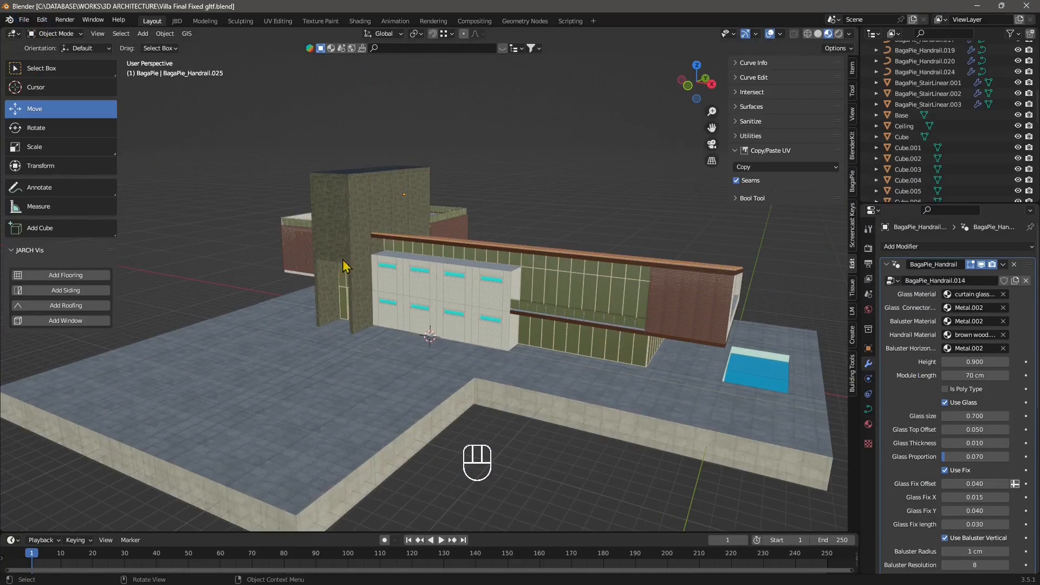
{"action": "mouse_move", "coordinate": [333, 275]}
{"action": "middle_mouse_down"}
{"action": "mouse_move", "coordinate": [344, 278]}
{"action": "mouse_move", "coordinate": [332, 266]}
{"action": "middle_mouse_up"}
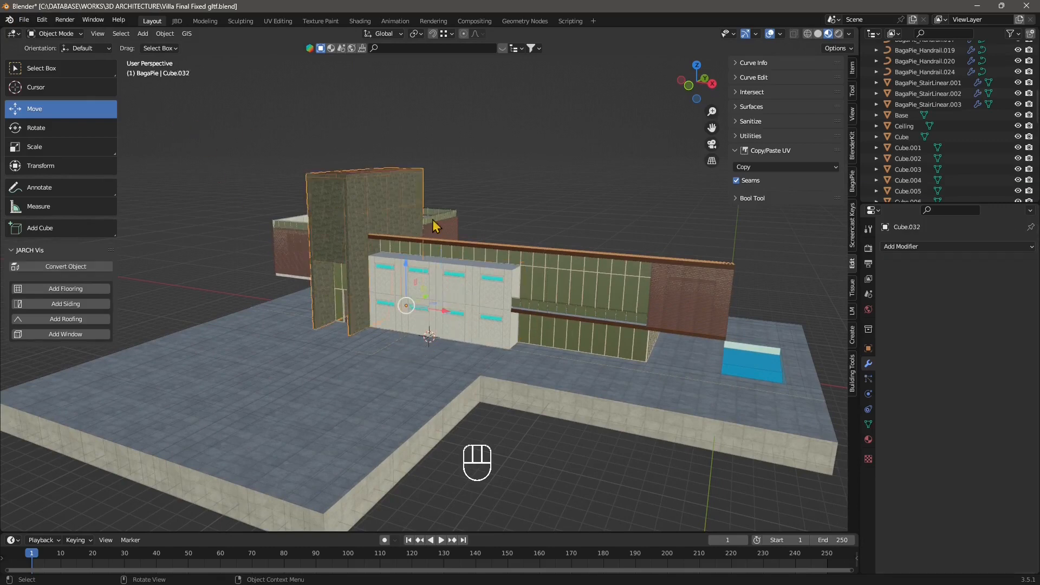
{"action": "left_click", "coordinate": [449, 217]}
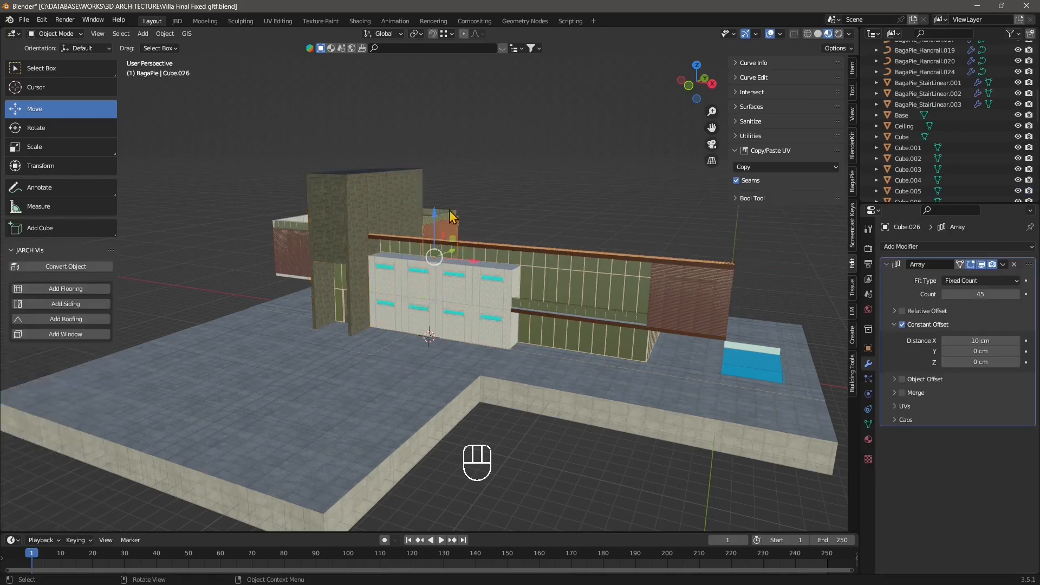
{"action": "left_click", "coordinate": [284, 225]}
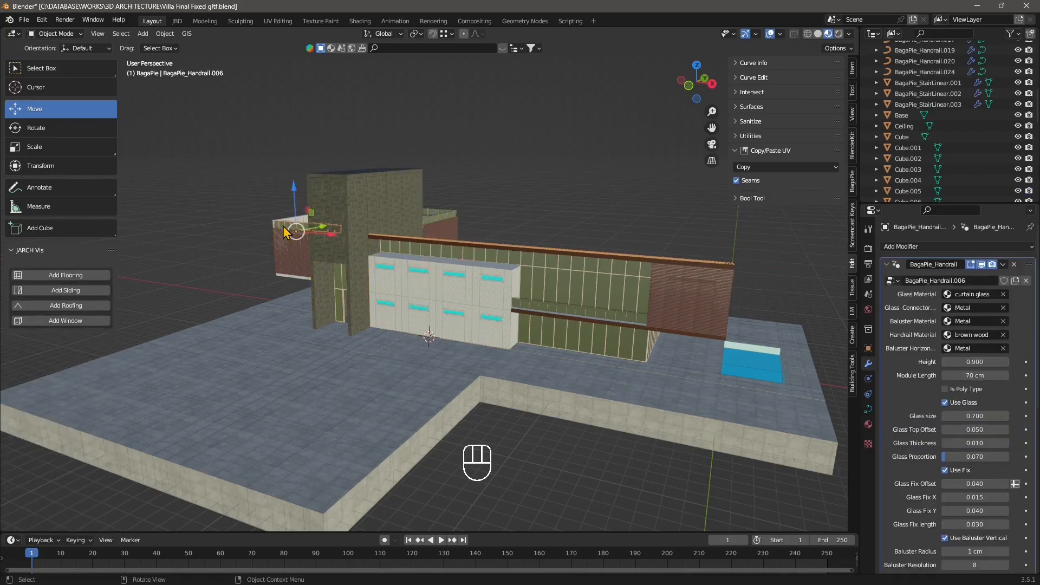
{"action": "left_click", "coordinate": [291, 263]}
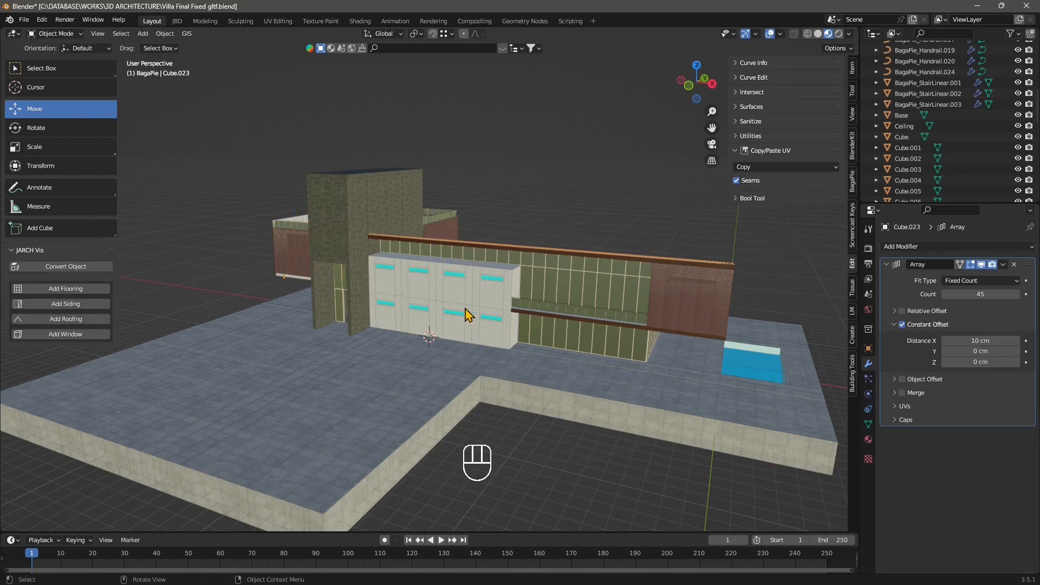
{"action": "mouse_move", "coordinate": [471, 315]}
{"action": "middle_mouse_down"}
{"action": "mouse_move", "coordinate": [518, 307]}
{"action": "mouse_move", "coordinate": [474, 317]}
{"action": "middle_mouse_up"}
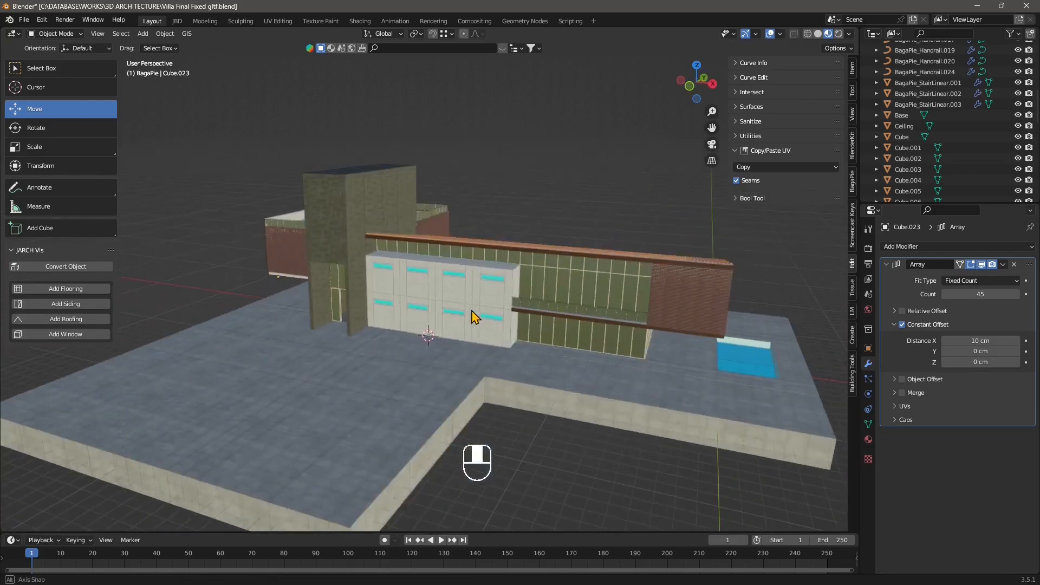
{"action": "left_click", "coordinate": [480, 375]}
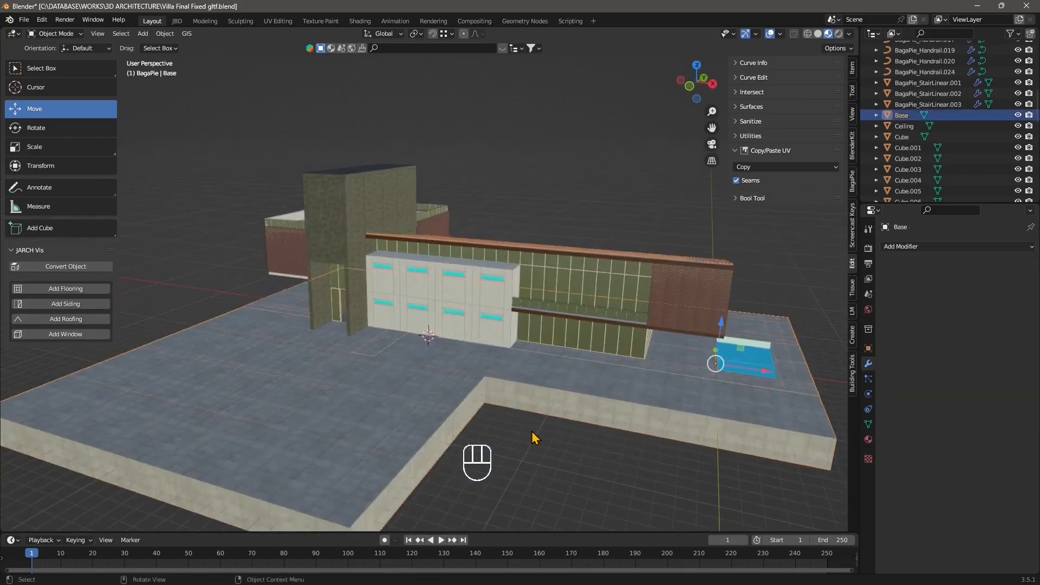
{"action": "middle_click_drag", "start_coordinate": [473, 388], "coordinate": [461, 378]}
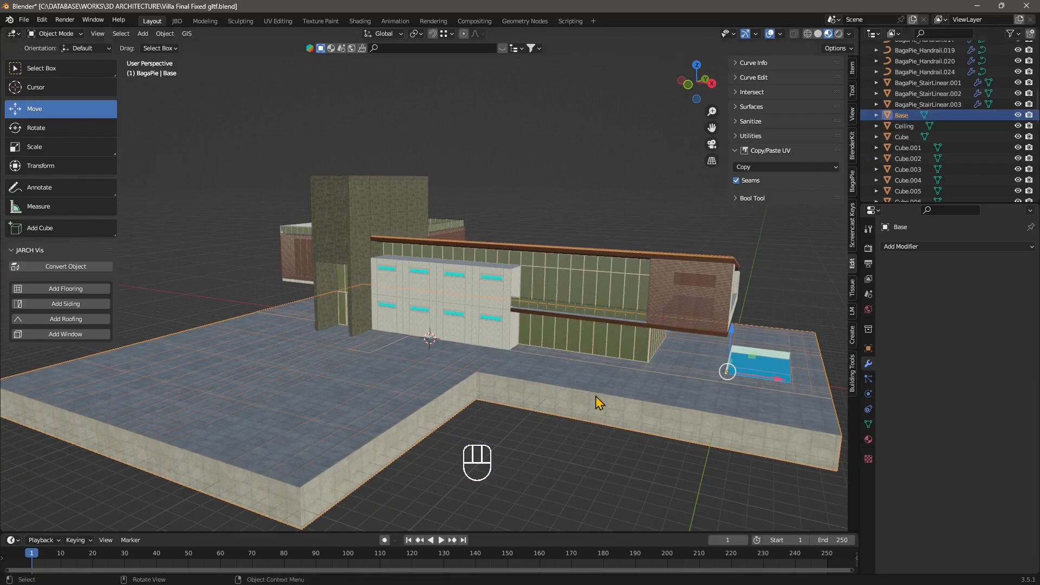
{"action": "middle_click_drag", "start_coordinate": [599, 399], "coordinate": [577, 386]}
{"action": "left_click", "coordinate": [502, 347]}
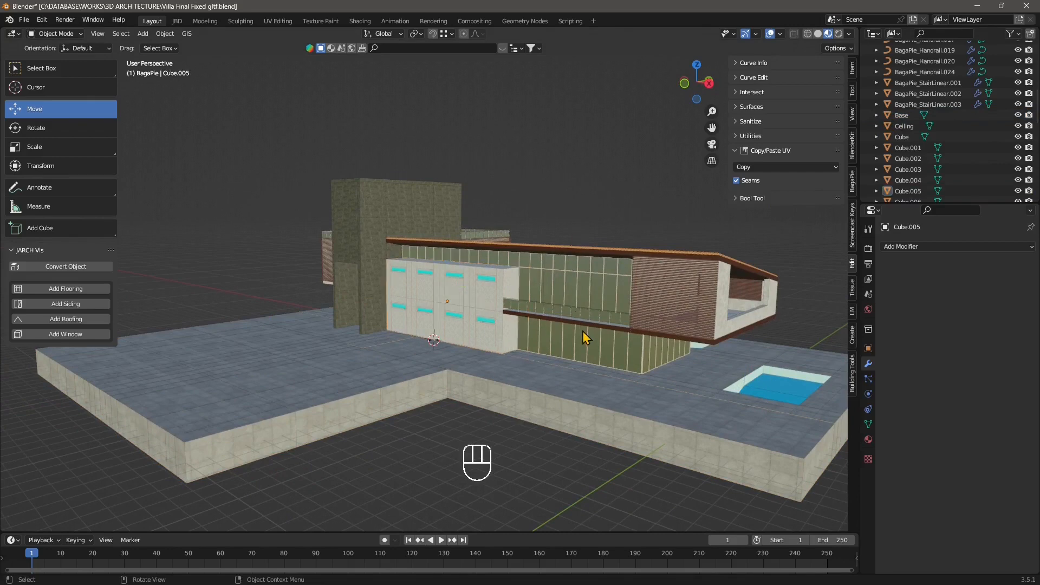
Convert the ground base object to a mesh and deselect it.
{"action": "left_click", "coordinate": [425, 363]}
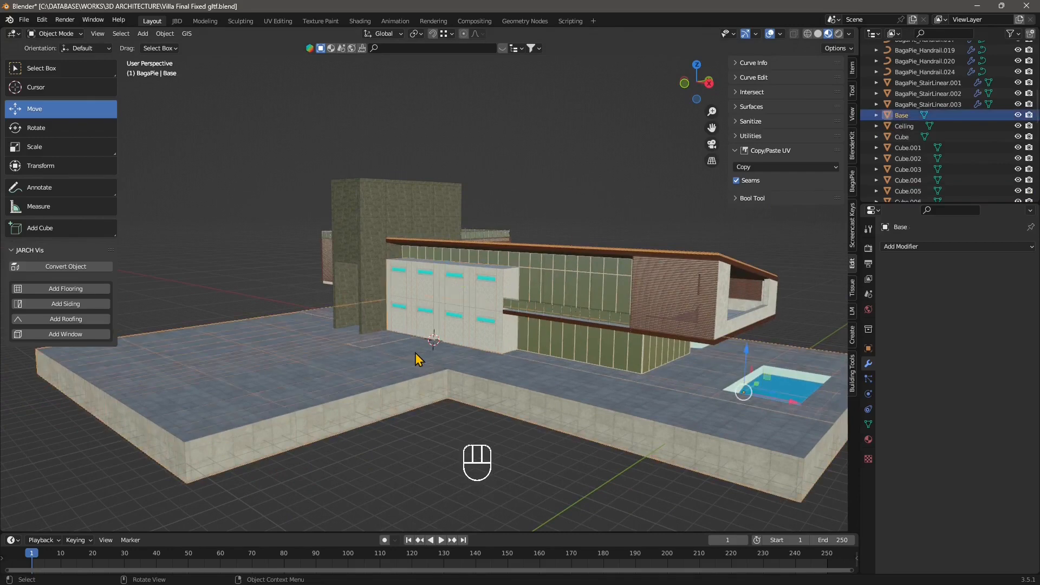
{"action": "right_click", "coordinate": [416, 353]}
{"action": "mouse_move", "coordinate": [392, 389]}
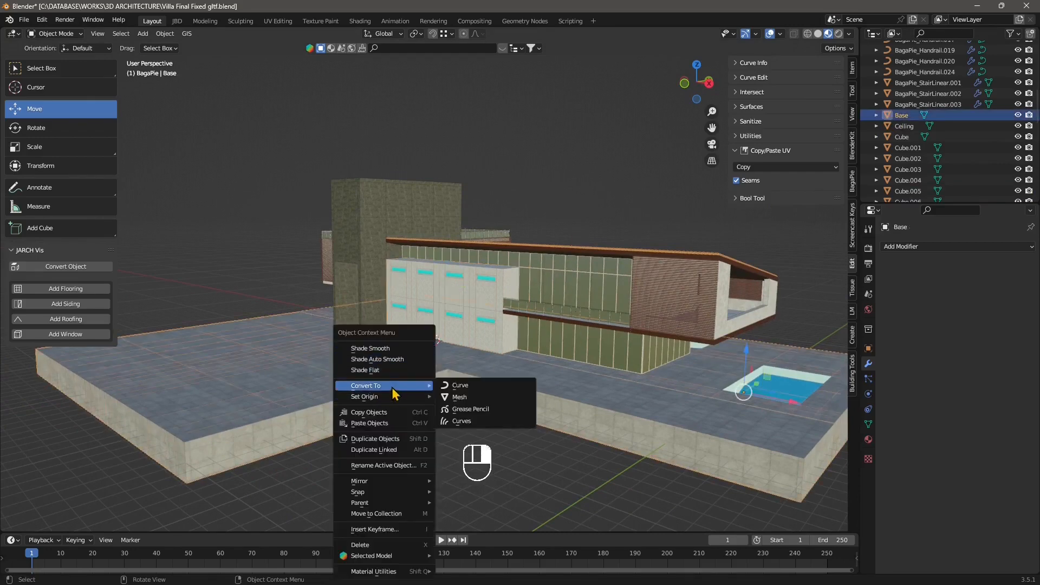
{"action": "left_click", "coordinate": [460, 397]}
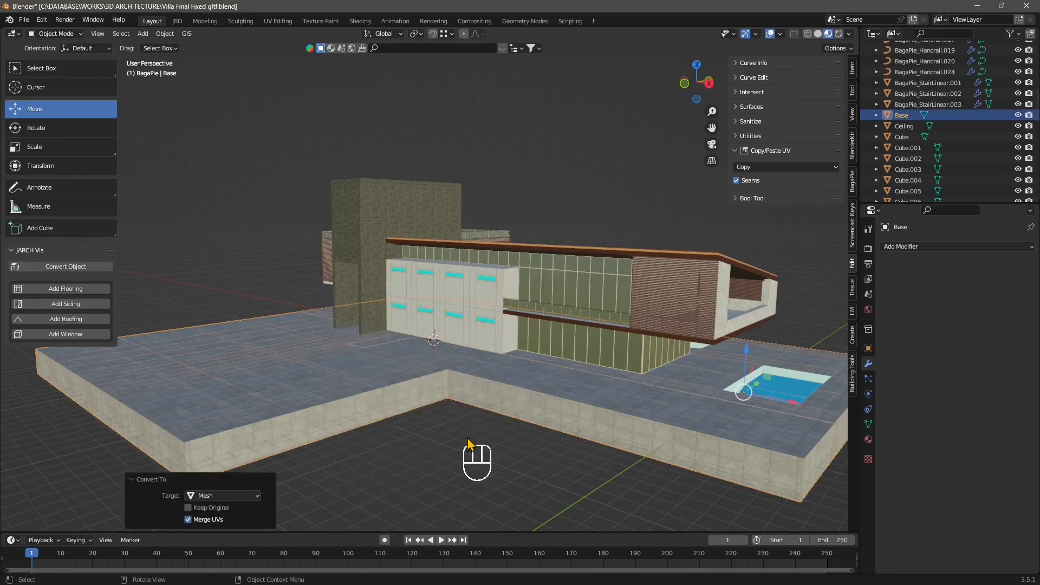
{"action": "left_click", "coordinate": [469, 444]}
Examine the white facade block and the upper-floor window wall beside it, checking the window's object settings.
{"action": "middle_click_drag", "start_coordinate": [401, 381], "coordinate": [447, 376]}
{"action": "scroll", "coordinate": [305, 313], "scroll_direction": "up", "scroll_amount": 3}
{"action": "middle_click_drag", "start_coordinate": [327, 356], "coordinate": [546, 364], "text": "shift"}
{"action": "middle_click_drag", "start_coordinate": [627, 367], "coordinate": [504, 355], "text": "shift"}
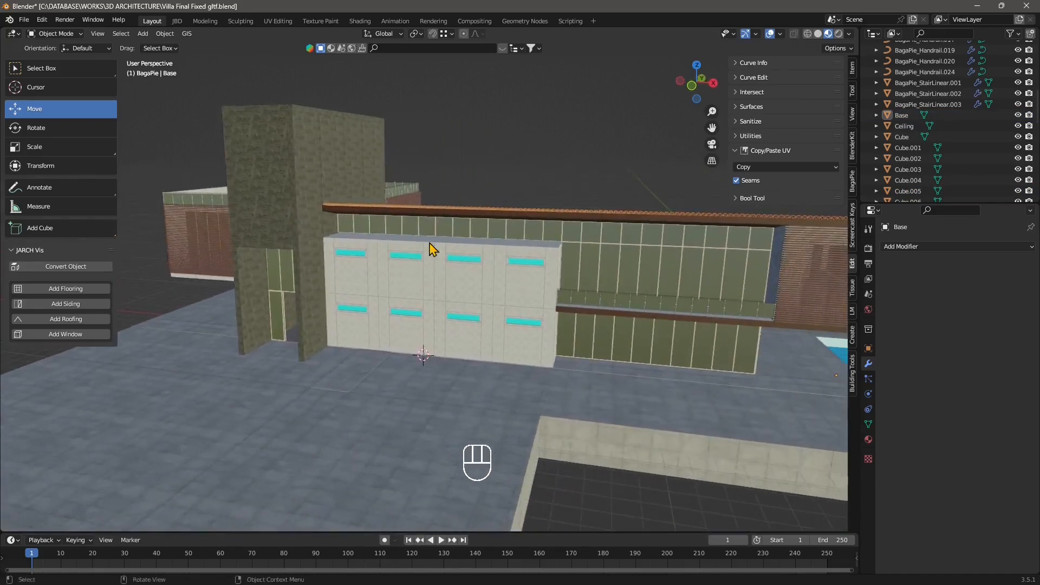
{"action": "left_click", "coordinate": [524, 301]}
{"action": "middle_click_drag", "start_coordinate": [573, 356], "coordinate": [520, 287]}
{"action": "left_click", "coordinate": [571, 251]}
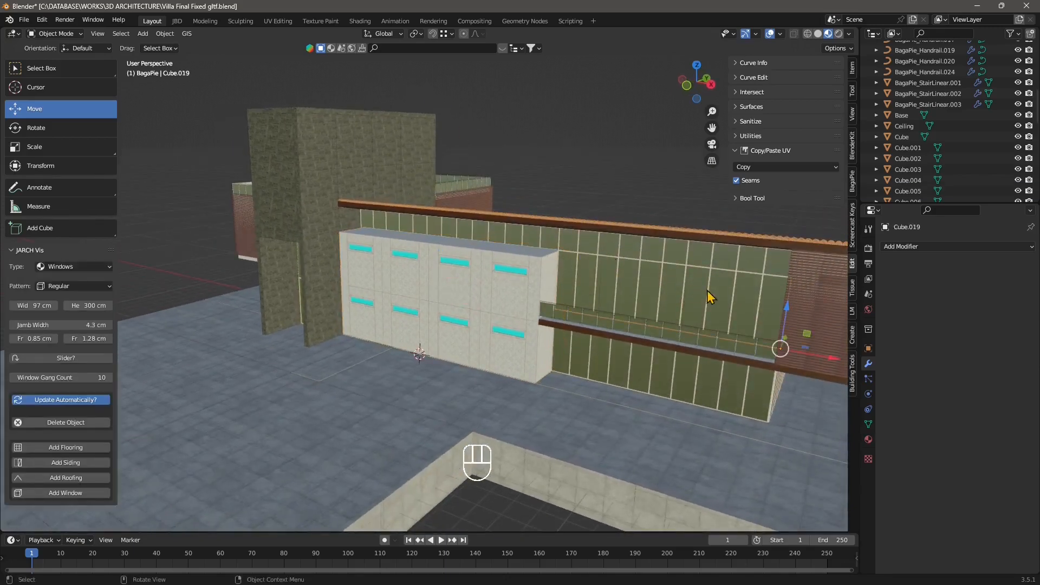
{"action": "middle_click_drag", "start_coordinate": [672, 354], "coordinate": [540, 327], "text": "shift"}
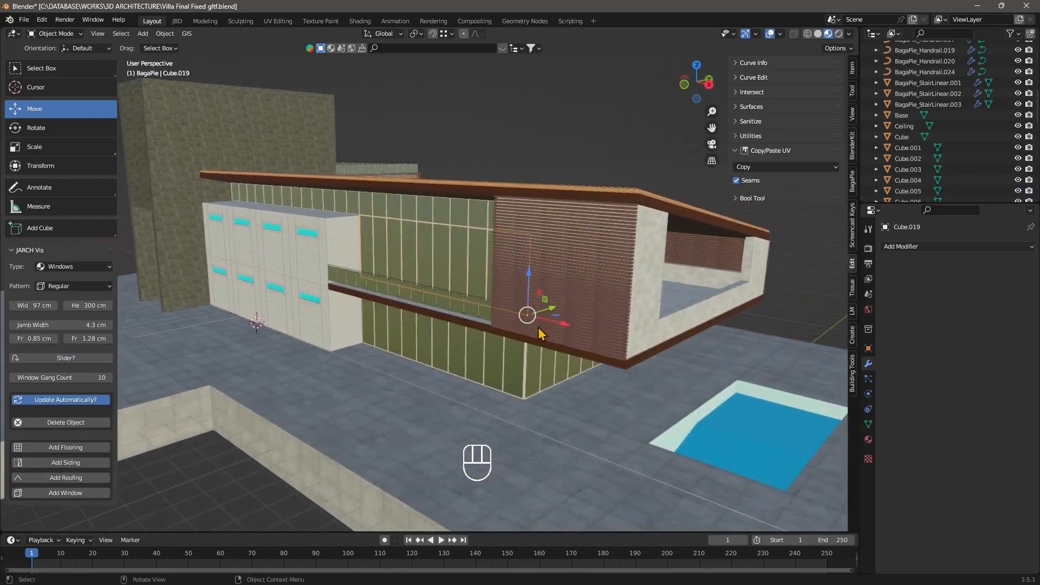
{"action": "left_click", "coordinate": [564, 147]}
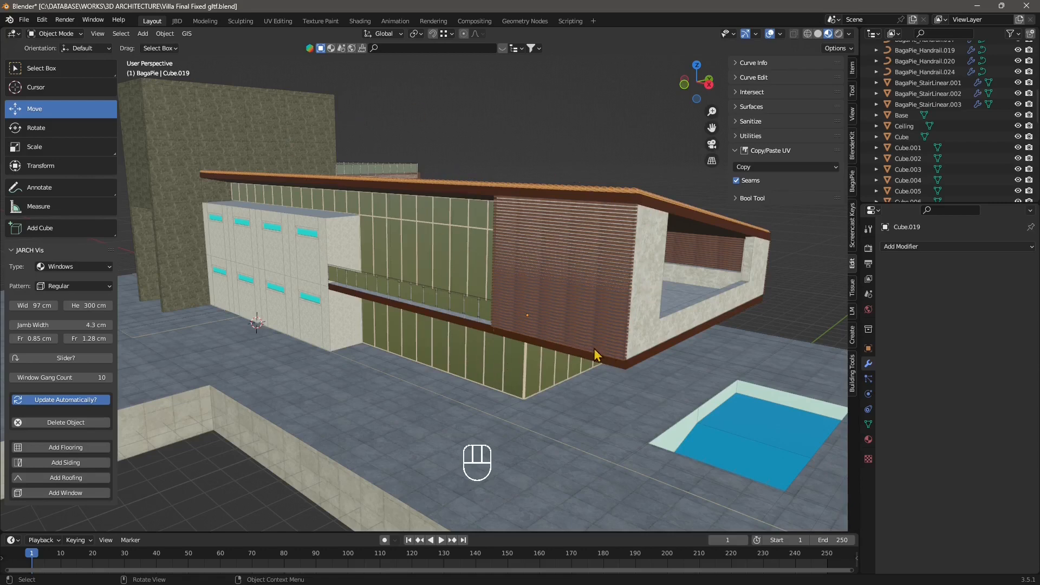
Inspect the pool-side wing, stone tower, ground base, and lower and upper window walls as separate objects from several angles.
{"action": "scroll", "coordinate": [574, 337], "scroll_direction": "down", "scroll_amount": 5}
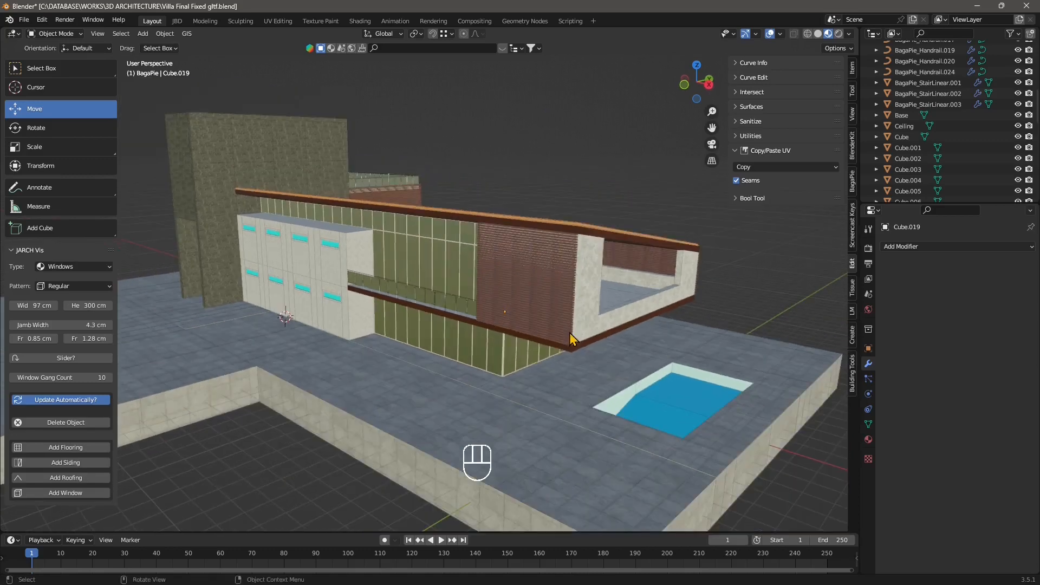
{"action": "left_click", "coordinate": [589, 314]}
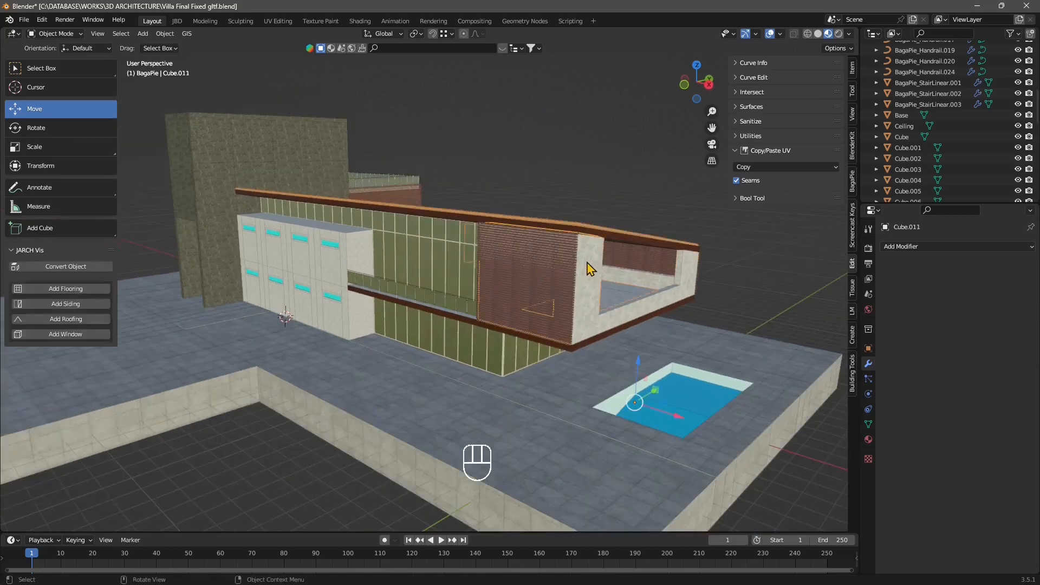
{"action": "left_click", "coordinate": [223, 191]}
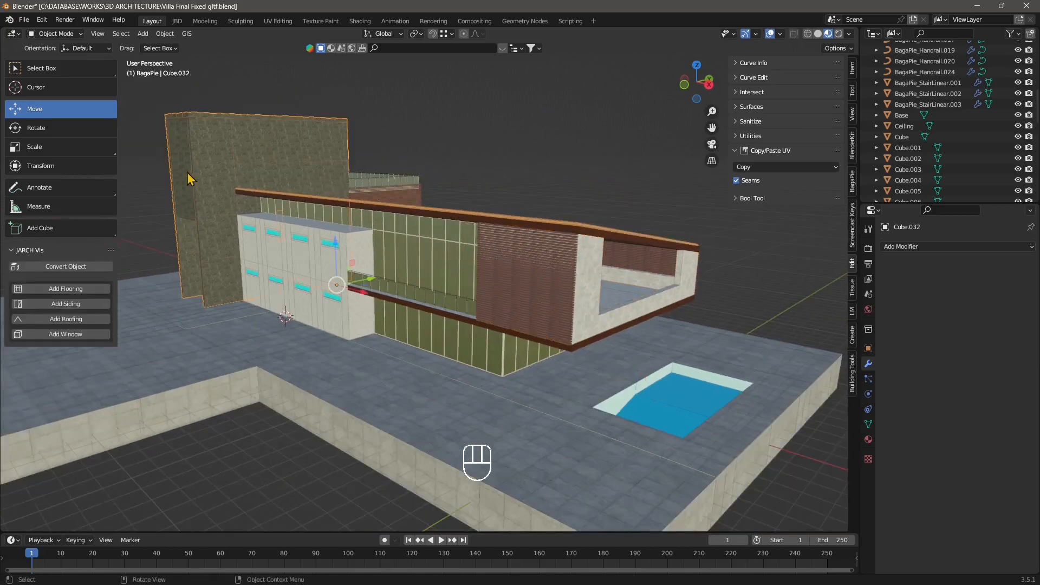
{"action": "left_click", "coordinate": [560, 401]}
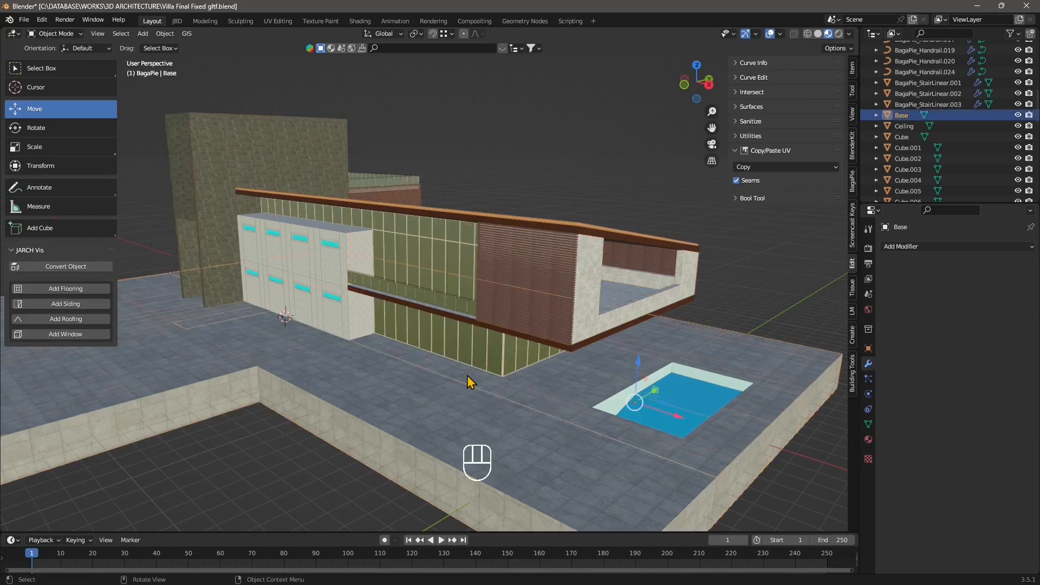
{"action": "scroll", "coordinate": [467, 380], "scroll_direction": "up", "scroll_amount": 2}
{"action": "left_click", "coordinate": [508, 382]}
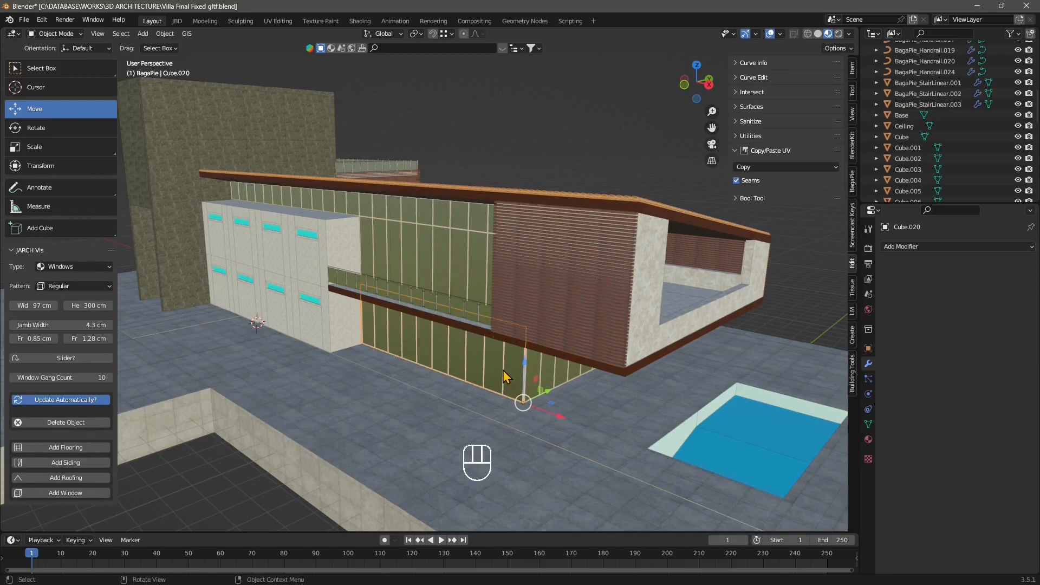
{"action": "left_click", "coordinate": [465, 258]}
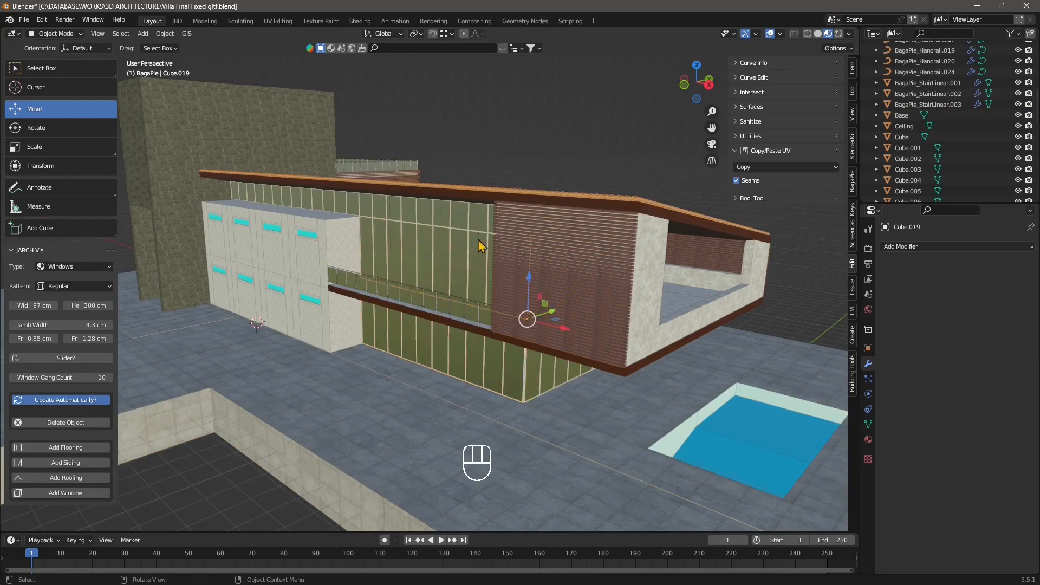
{"action": "left_click", "coordinate": [611, 172]}
{"action": "scroll", "coordinate": [618, 289], "scroll_direction": "down", "scroll_amount": 3}
{"action": "middle_click_drag", "start_coordinate": [434, 315], "coordinate": [479, 319]}
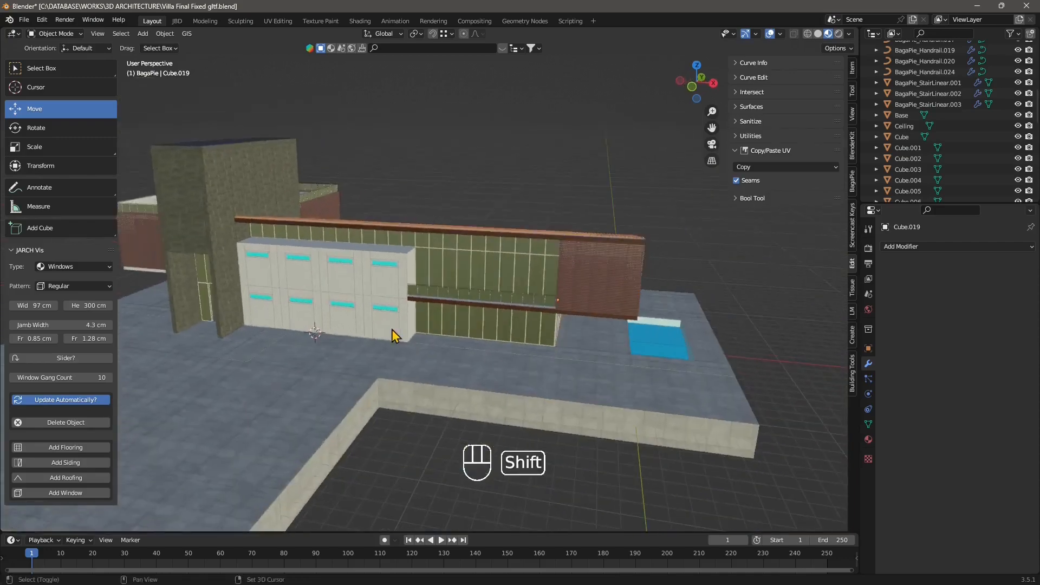
{"action": "middle_click_drag", "start_coordinate": [392, 330], "coordinate": [517, 318], "text": "shift"}
{"action": "middle_click_drag", "start_coordinate": [412, 309], "coordinate": [471, 304]}
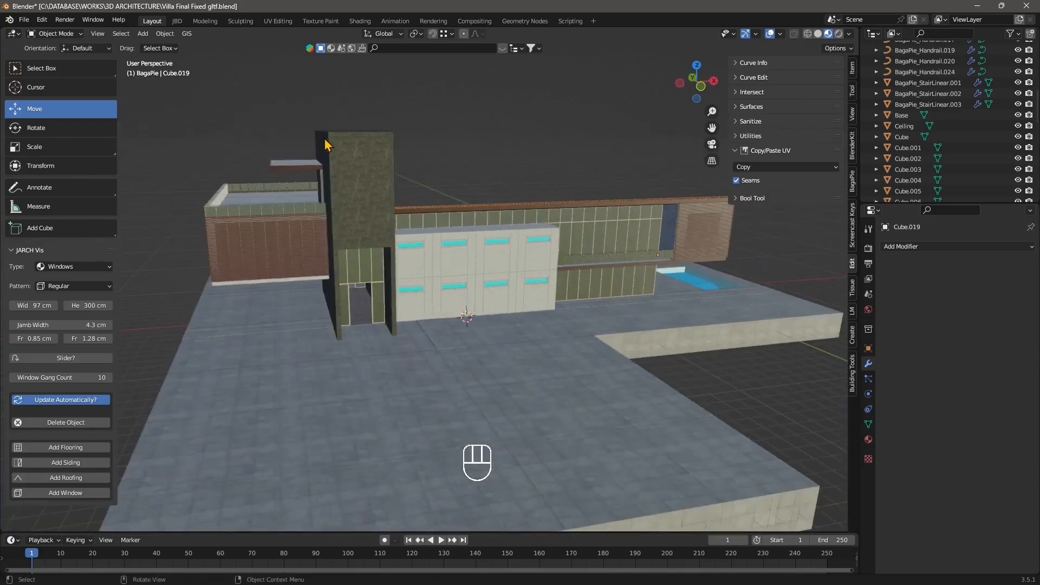
{"action": "mouse_move", "coordinate": [483, 335]}
{"action": "middle_mouse_down"}
{"action": "mouse_move", "coordinate": [535, 349]}
{"action": "mouse_move", "coordinate": [489, 342]}
{"action": "middle_mouse_up"}
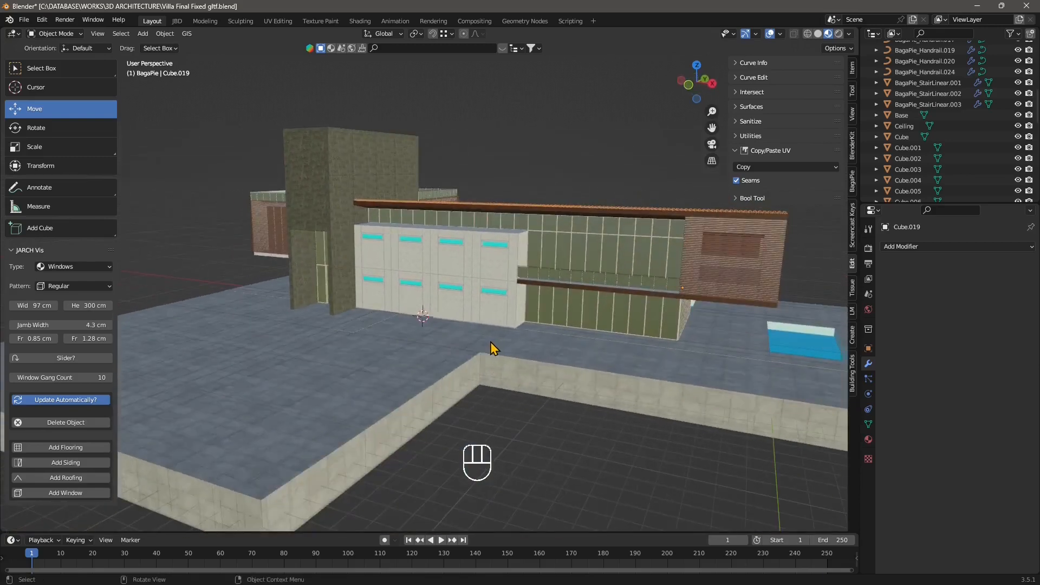
Review the base, stone tower, rear wing's cladding and handrail, slatted screen and lower window wall for objects with modifiers or separate settings.
{"action": "left_click", "coordinate": [407, 355]}
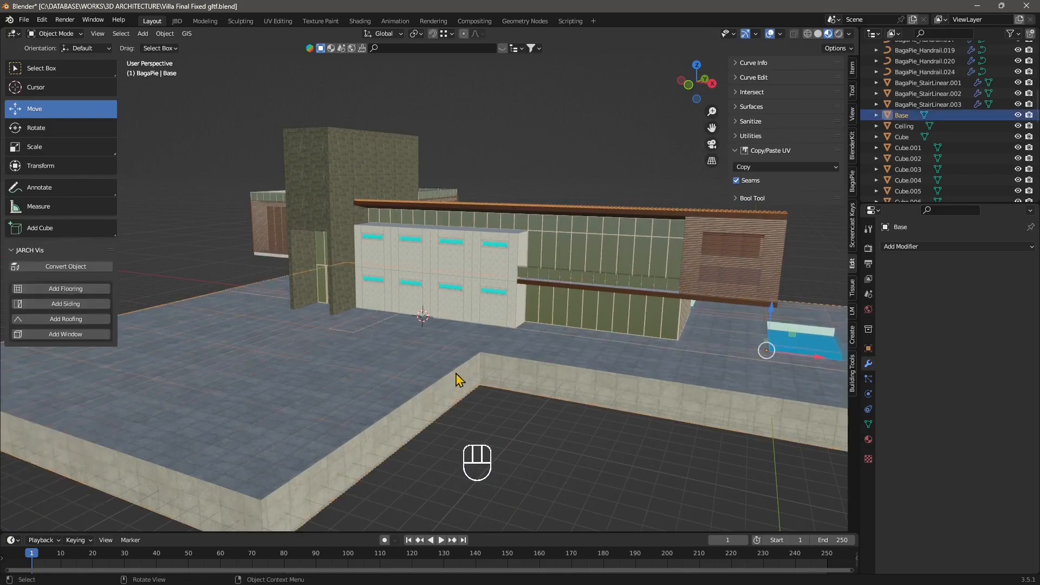
{"action": "middle_click_drag", "start_coordinate": [460, 381], "coordinate": [482, 382]}
{"action": "scroll", "coordinate": [474, 380], "scroll_direction": "up", "scroll_amount": 3}
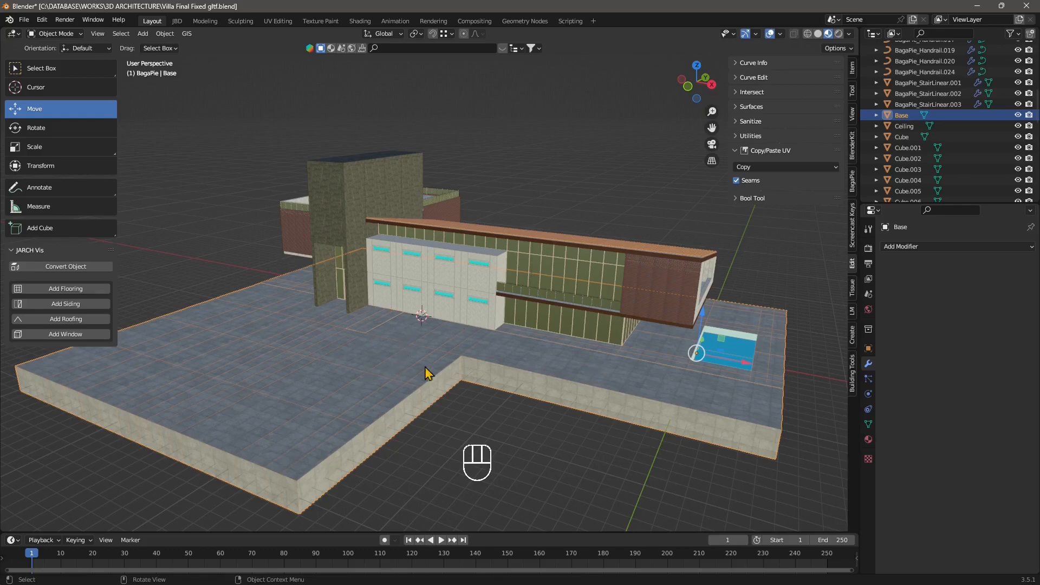
{"action": "left_click", "coordinate": [475, 200]}
{"action": "middle_click_drag", "start_coordinate": [426, 351], "coordinate": [426, 344]}
{"action": "scroll", "coordinate": [362, 356], "scroll_direction": "up", "scroll_amount": 2}
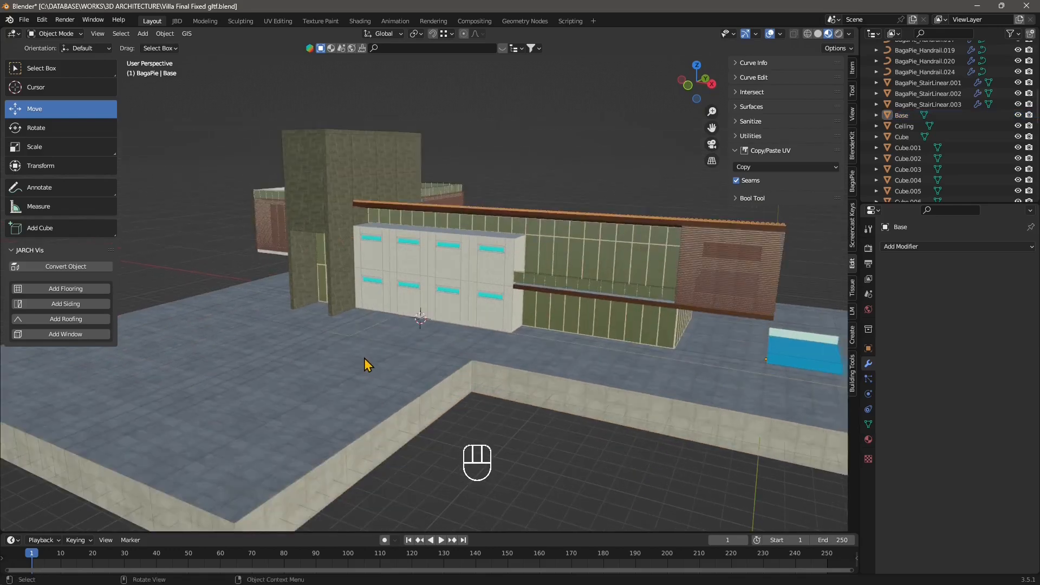
{"action": "left_click", "coordinate": [349, 174]}
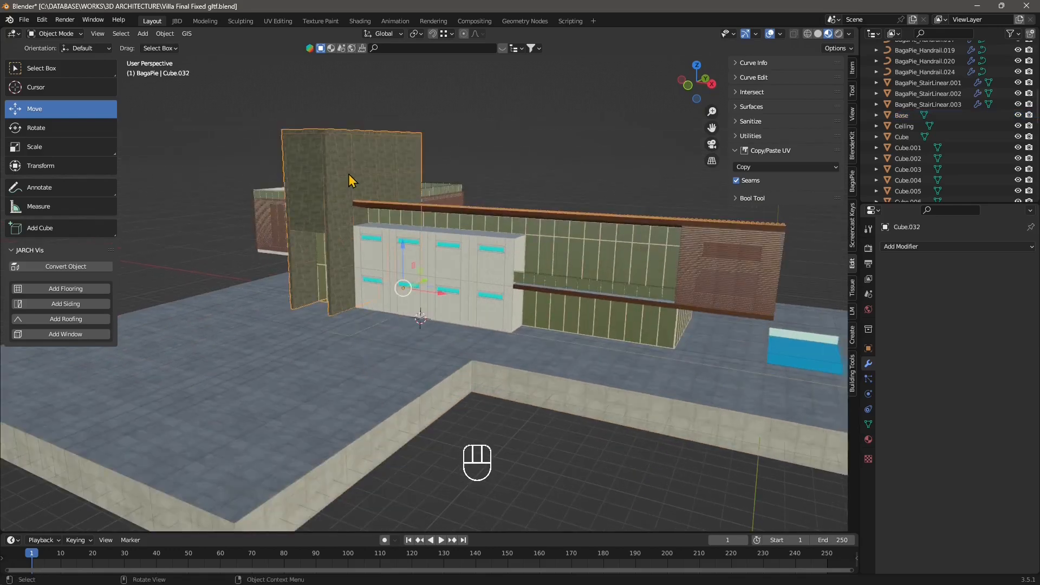
{"action": "left_click", "coordinate": [275, 268]}
{"action": "left_click", "coordinate": [264, 242]}
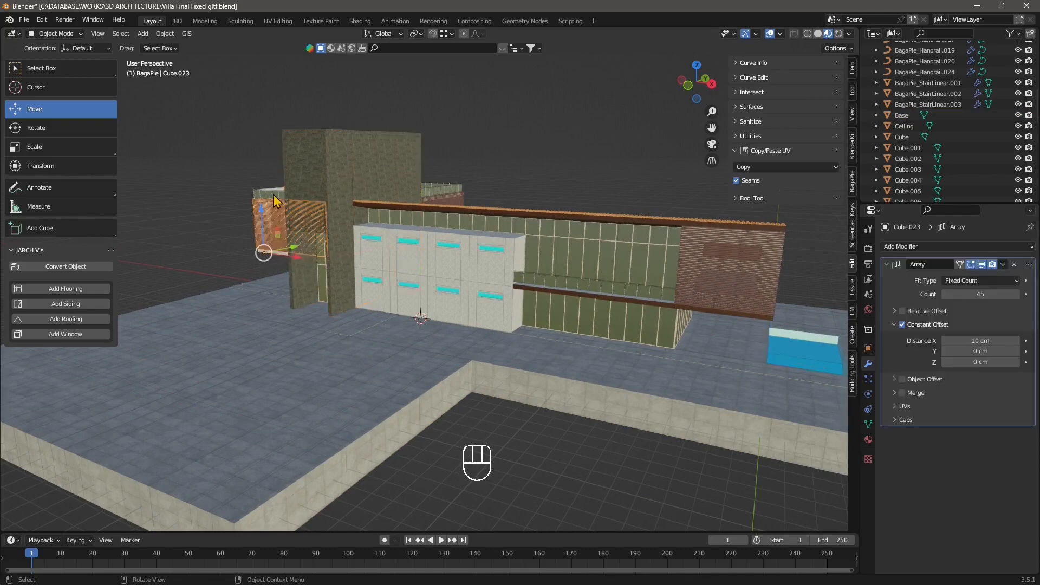
{"action": "left_click", "coordinate": [274, 198]}
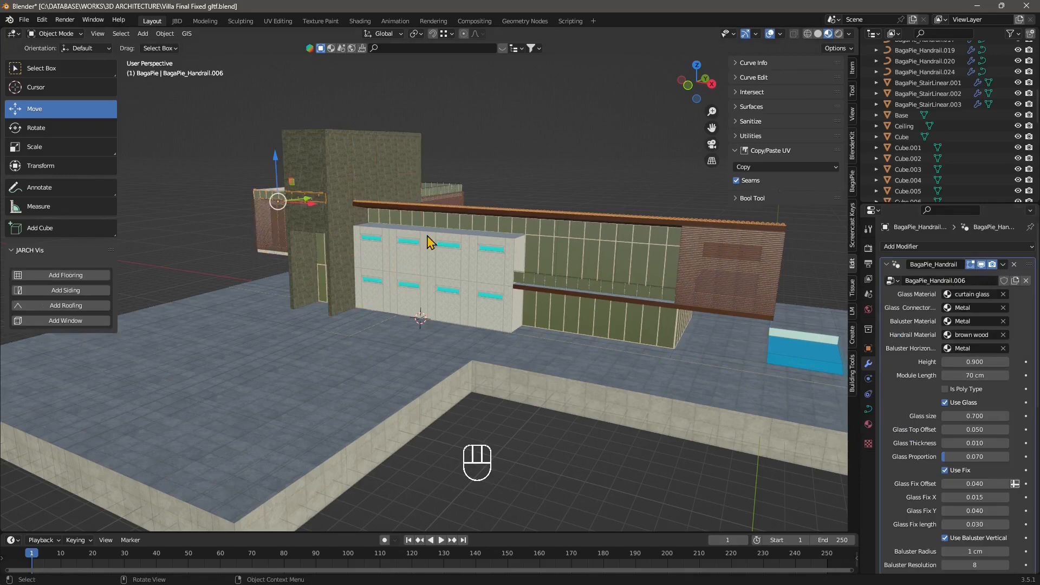
{"action": "left_click", "coordinate": [586, 213]}
{"action": "left_click", "coordinate": [702, 265]}
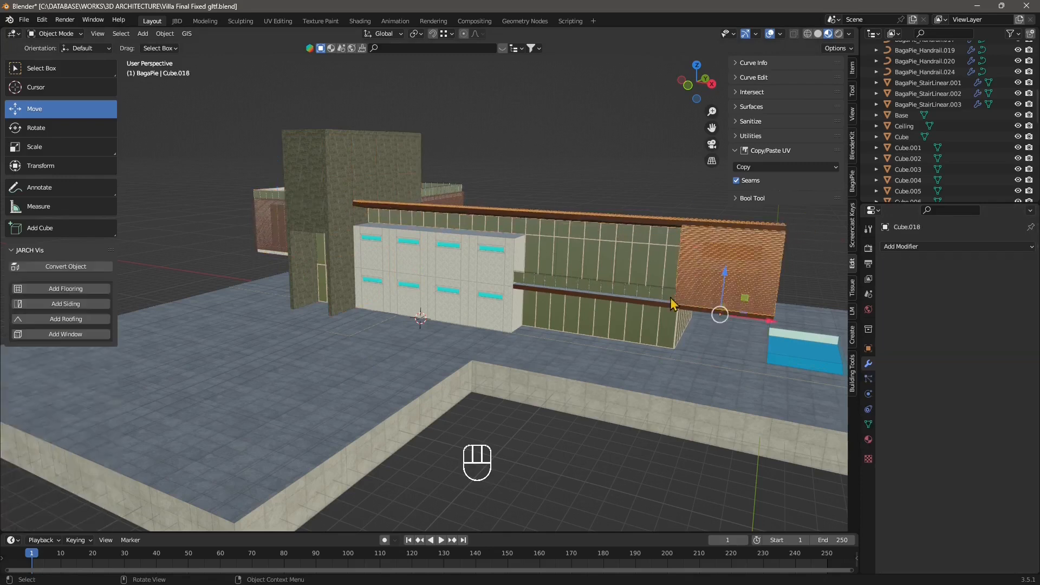
{"action": "left_click", "coordinate": [670, 302]}
{"action": "left_click", "coordinate": [618, 335]}
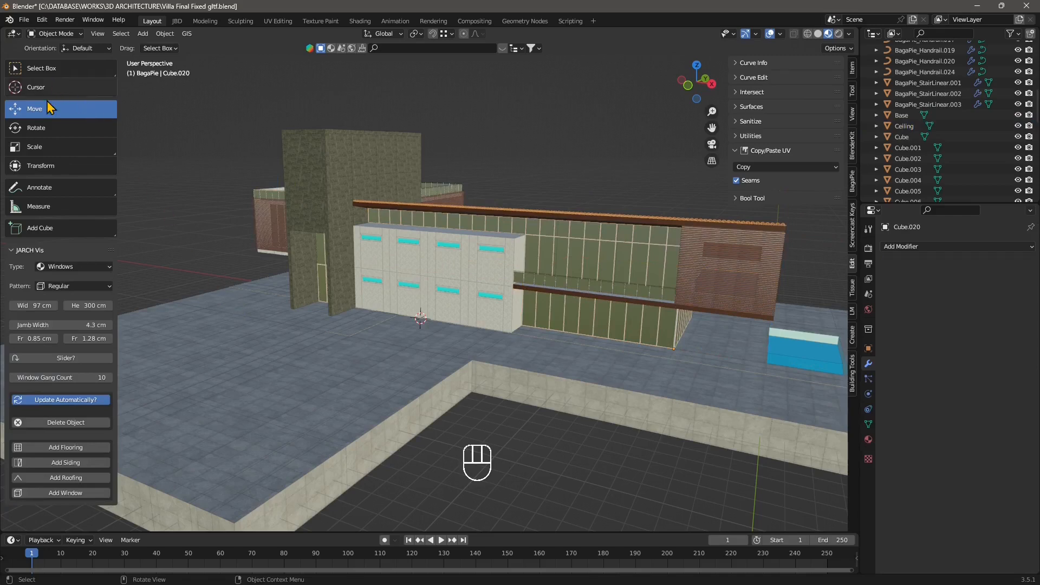
Start a glTF 2.0 export of the villa and choose the Export folder inside 3D ARCHITECTURE as its destination.
{"action": "left_click", "coordinate": [24, 19]}
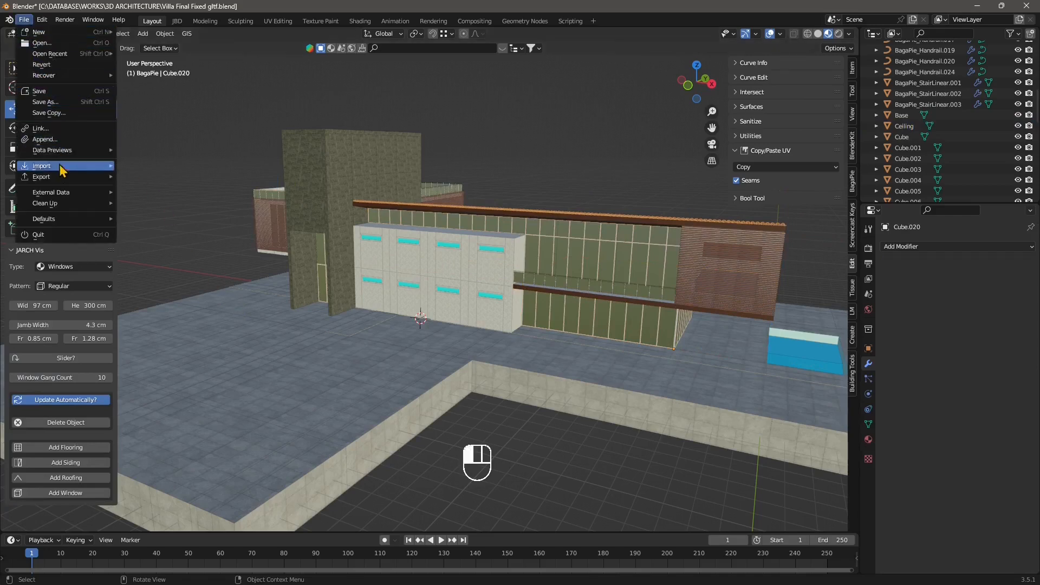
{"action": "mouse_move", "coordinate": [52, 181]}
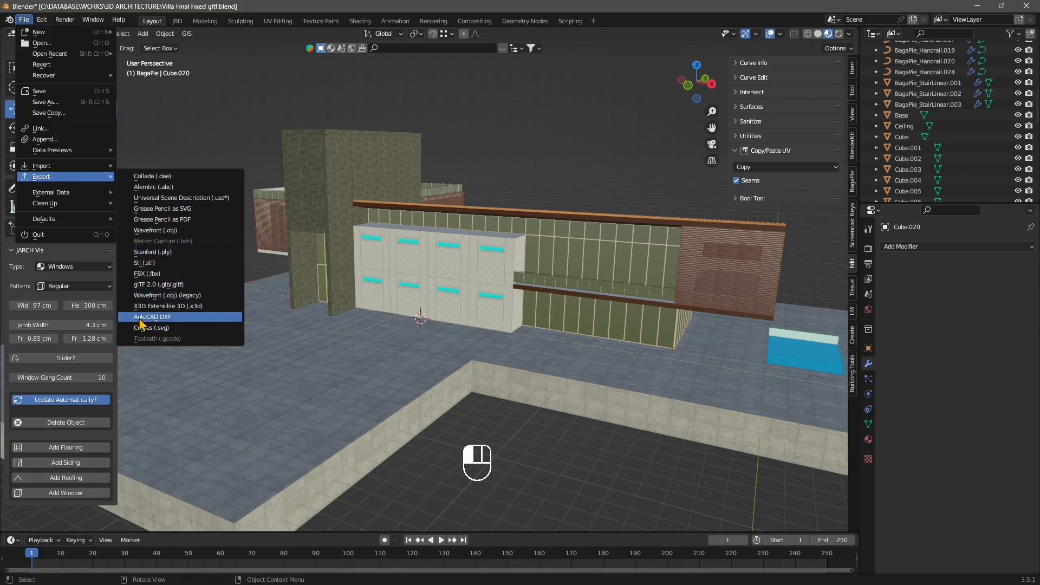
{"action": "left_click", "coordinate": [167, 288]}
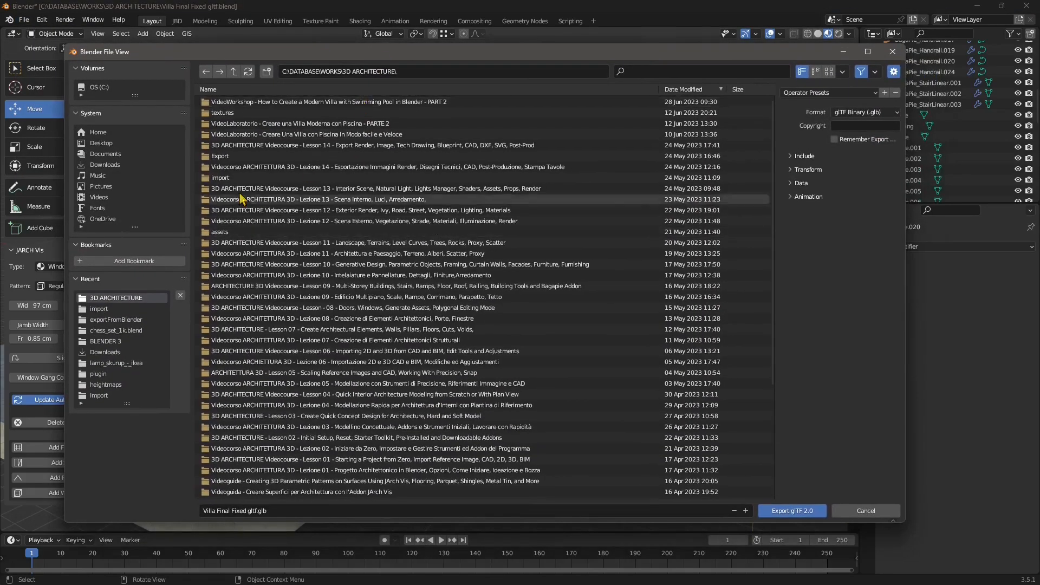
{"action": "double_click", "coordinate": [220, 156]}
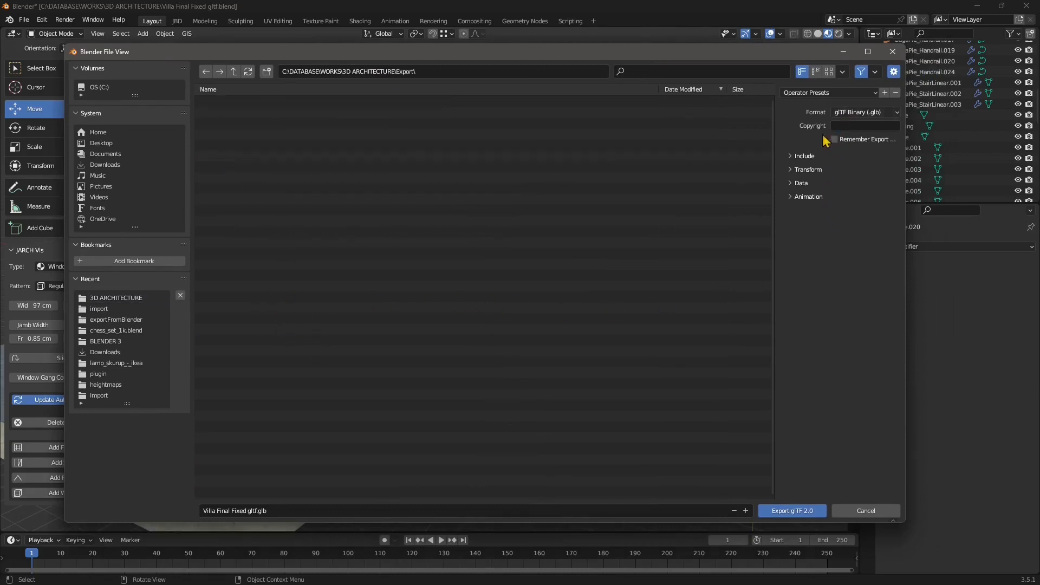
Leave the export unrestricted to selected objects, keep +Y Up, and enable Apply Modifiers for the meshes.
{"action": "left_click", "coordinate": [799, 157]}
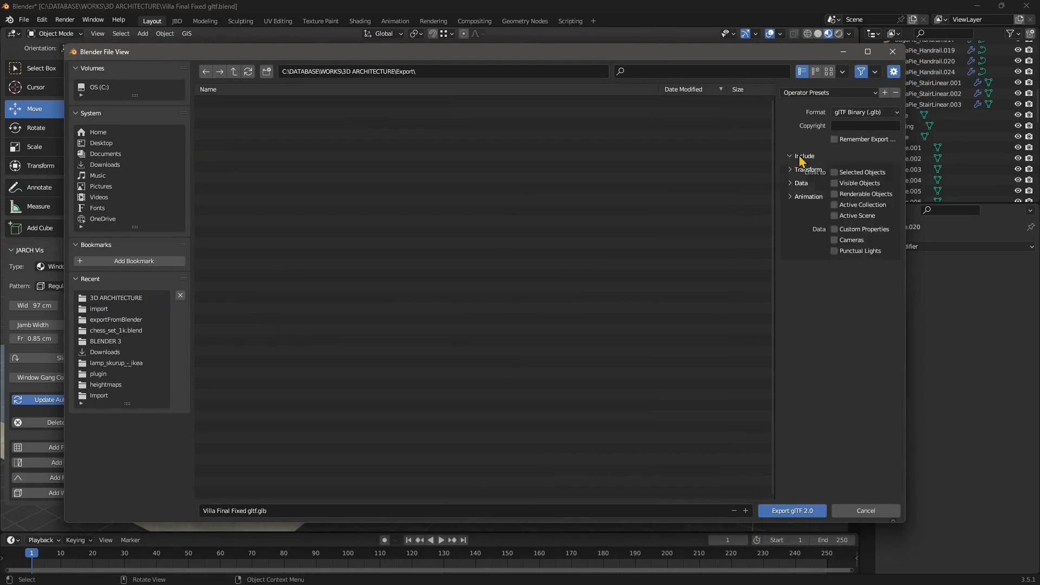
{"action": "left_click", "coordinate": [839, 175]}
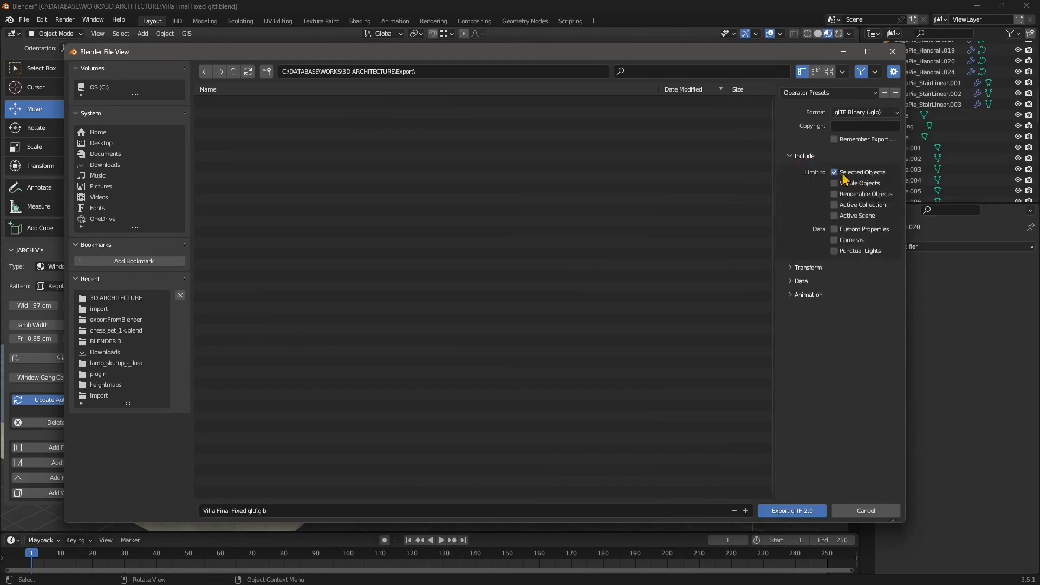
{"action": "left_click", "coordinate": [814, 273]}
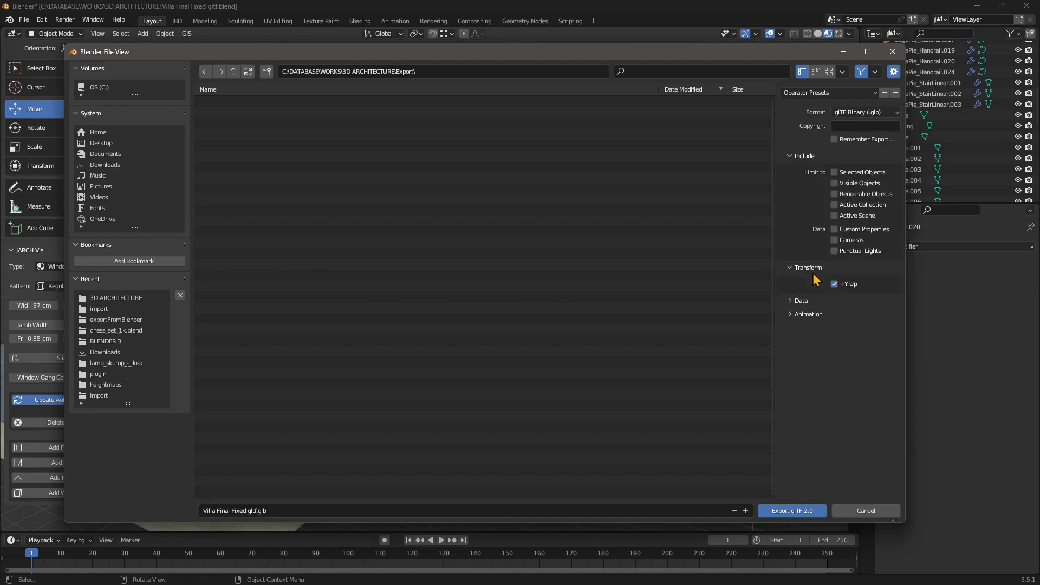
{"action": "left_click", "coordinate": [808, 315]}
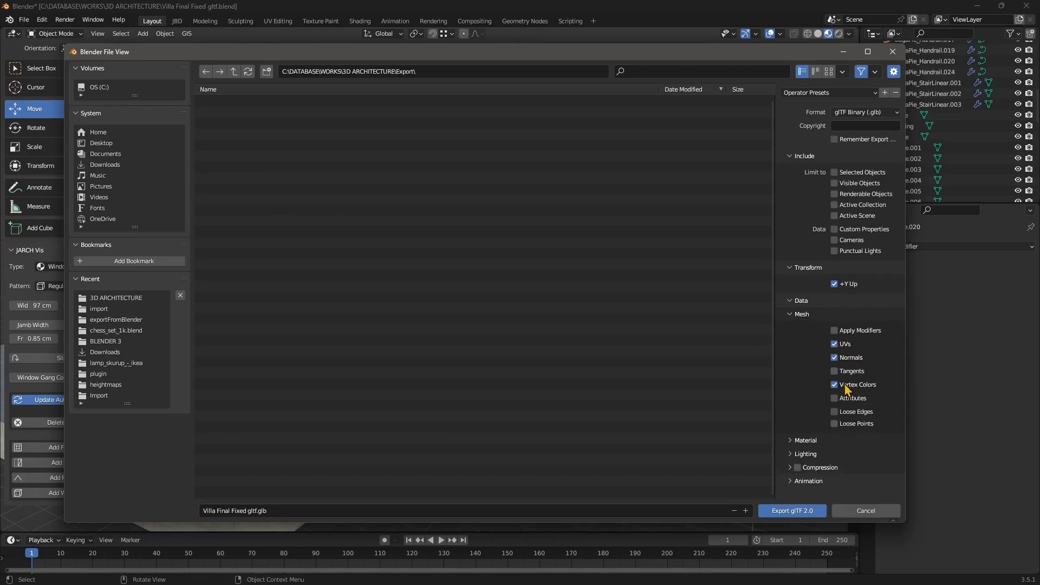
{"action": "left_click", "coordinate": [835, 330]}
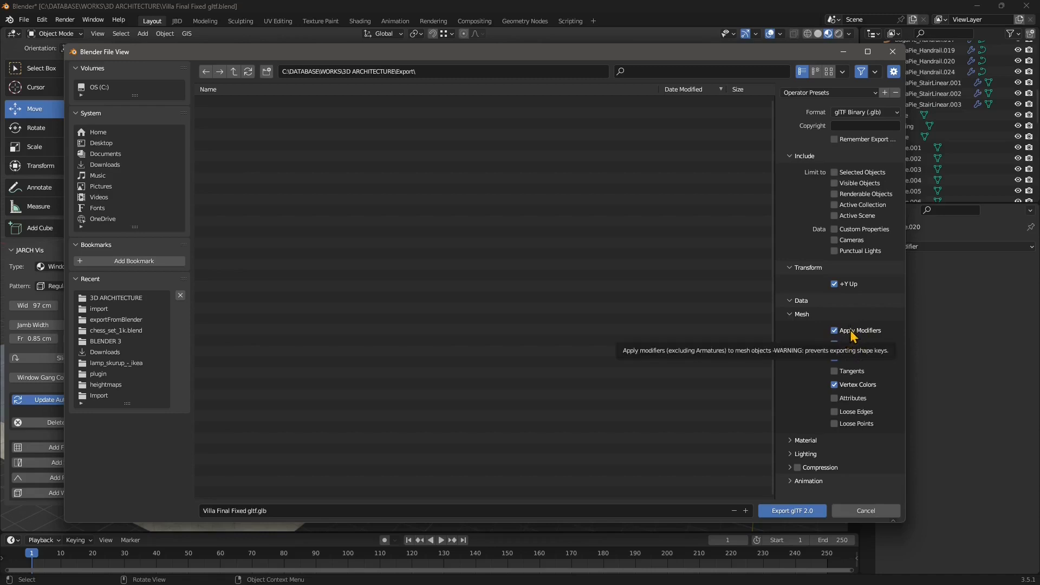
Set the JPEG quality of the exported material images to 100.
{"action": "left_click", "coordinate": [812, 441]}
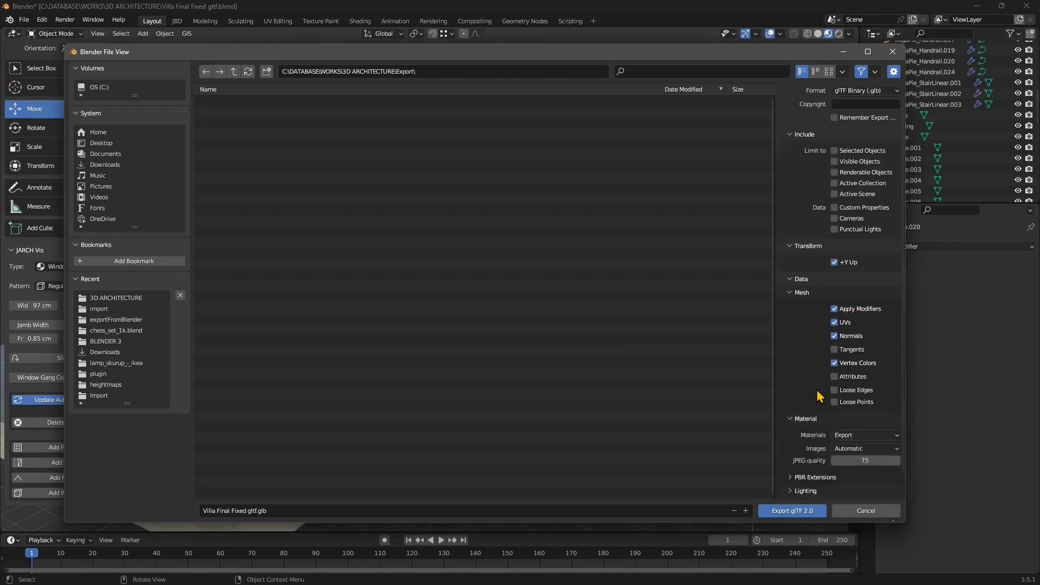
{"action": "scroll", "coordinate": [813, 442], "scroll_direction": "down", "scroll_amount": 2}
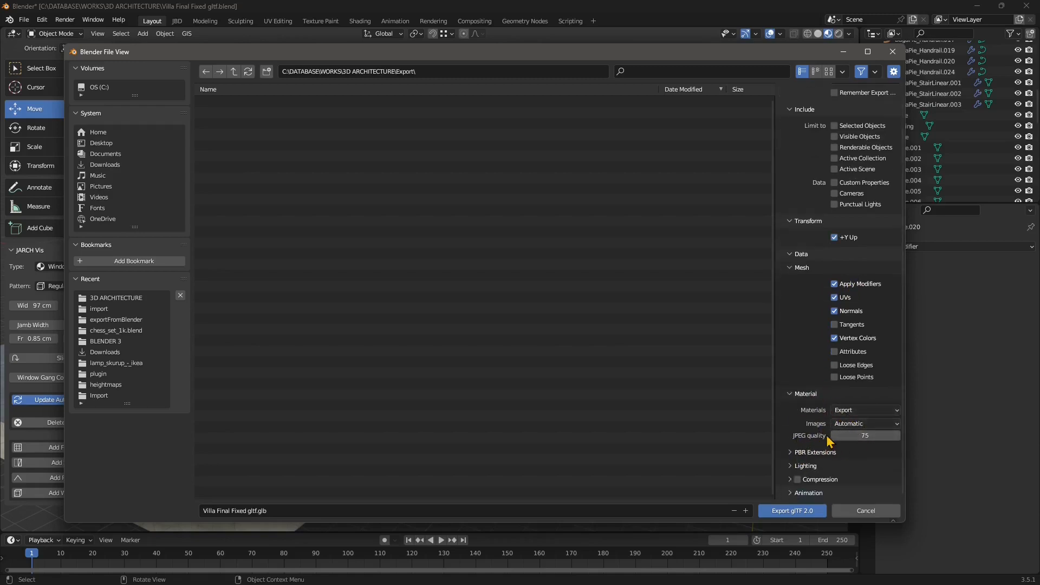
{"action": "left_click_drag", "start_coordinate": [896, 437], "coordinate": [901, 437]}
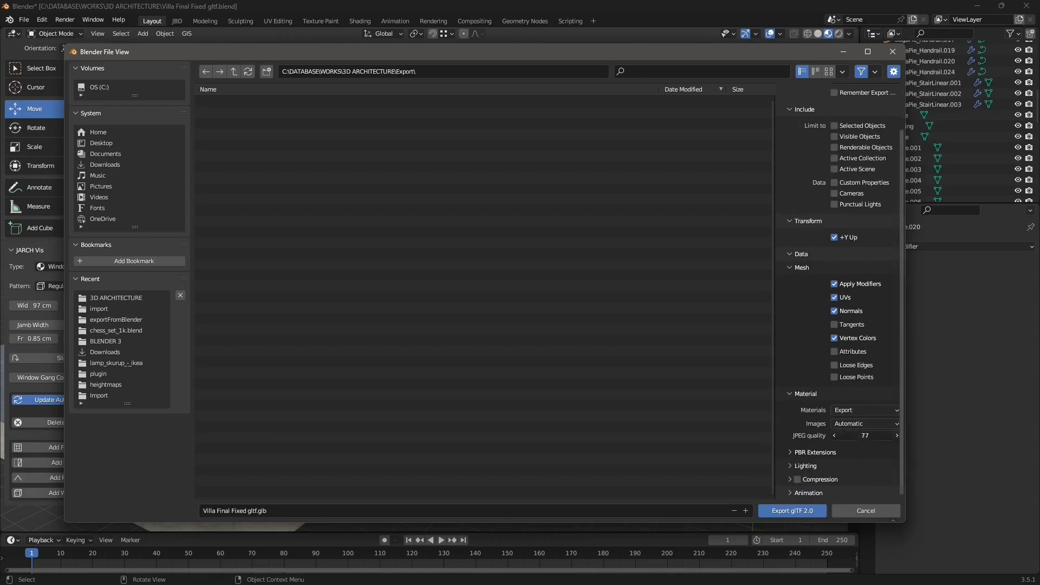
{"action": "left_click", "coordinate": [897, 437]}
{"action": "left_click", "coordinate": [897, 436]}
{"action": "left_click", "coordinate": [897, 436]}
{"action": "left_click", "coordinate": [897, 436]}
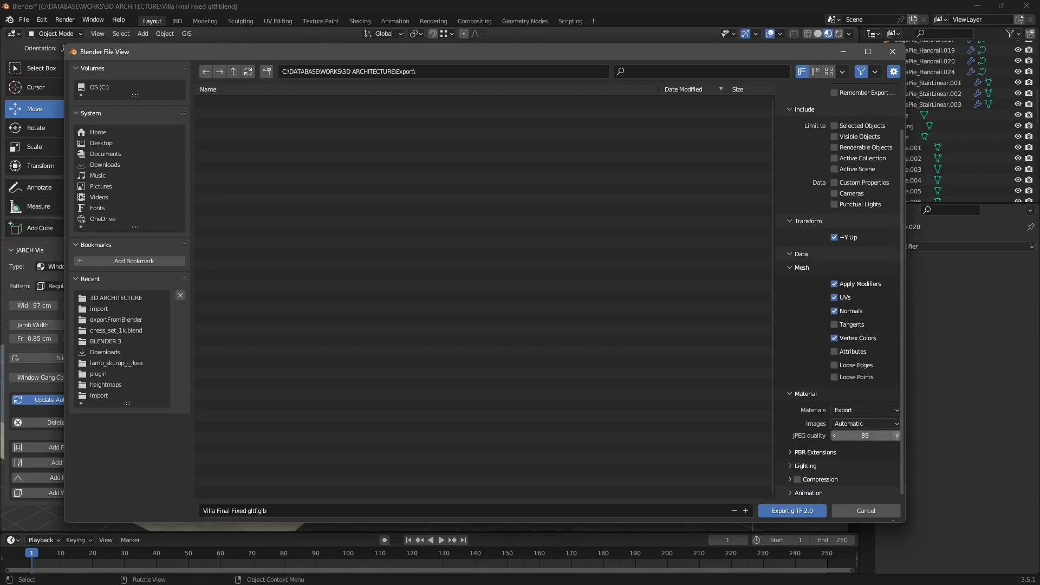
{"action": "left_click", "coordinate": [897, 438]}
{"action": "left_click", "coordinate": [897, 438]}
{"action": "left_click", "coordinate": [897, 438]}
{"action": "left_click", "coordinate": [897, 438]}
{"action": "left_click", "coordinate": [897, 437]}
{"action": "left_click", "coordinate": [898, 438]}
{"action": "left_click", "coordinate": [897, 438]}
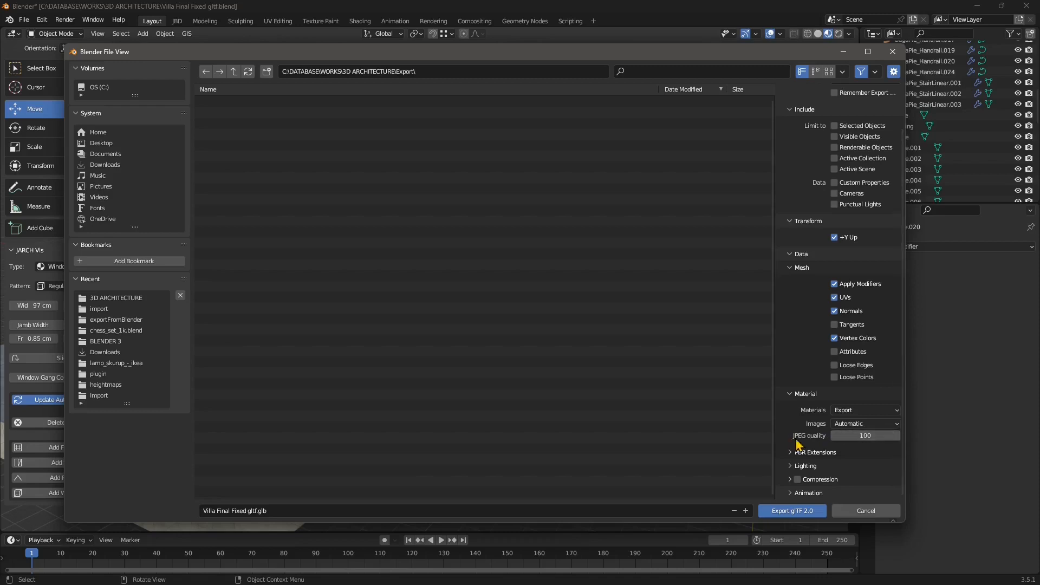
Review the PBR extension and lighting export options, and turn off exporting of Animation and Shape Keys.
{"action": "left_click", "coordinate": [814, 452]}
{"action": "scroll", "coordinate": [837, 439], "scroll_direction": "down", "scroll_amount": 1}
{"action": "left_click", "coordinate": [819, 465]}
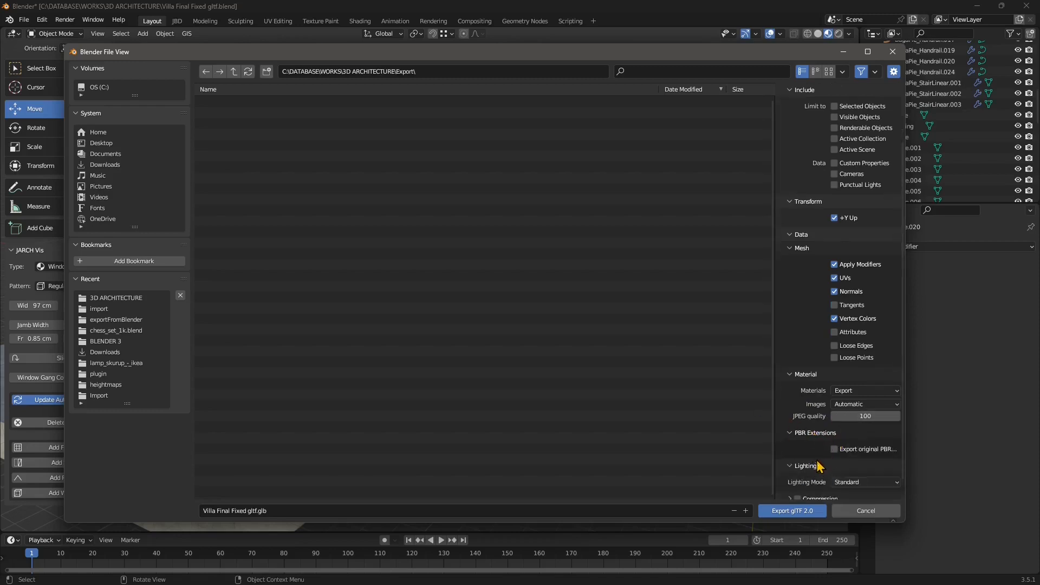
{"action": "scroll", "coordinate": [819, 467], "scroll_direction": "down", "scroll_amount": 1}
{"action": "scroll", "coordinate": [824, 434], "scroll_direction": "down", "scroll_amount": 3}
{"action": "left_click", "coordinate": [823, 433]}
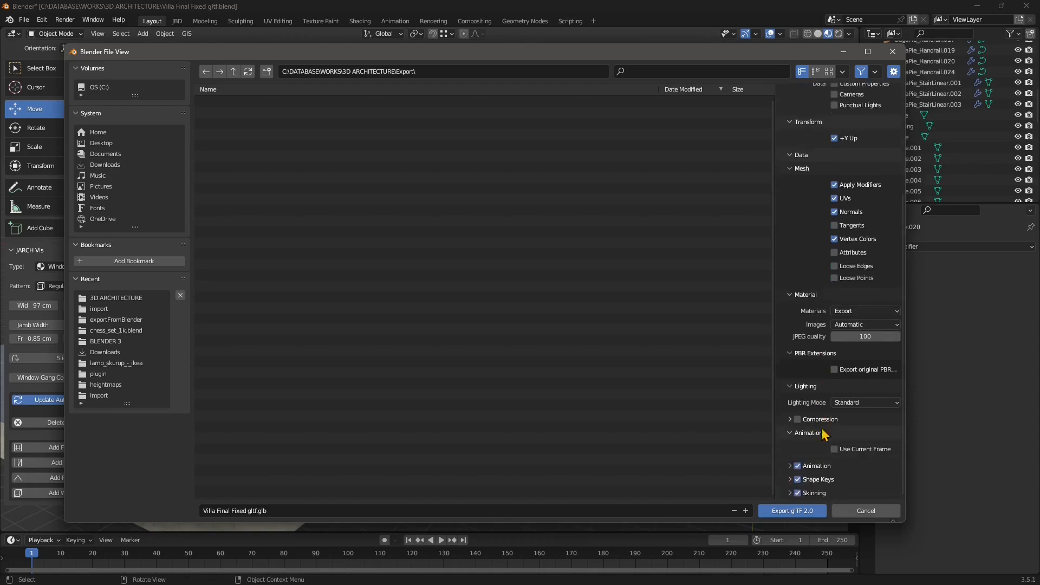
{"action": "left_click", "coordinate": [797, 466]}
{"action": "left_click", "coordinate": [798, 480]}
Move the export window aside, select all objects in the scene and try to convert them to meshes.
{"action": "left_click_drag", "start_coordinate": [592, 56], "coordinate": [622, 401]}
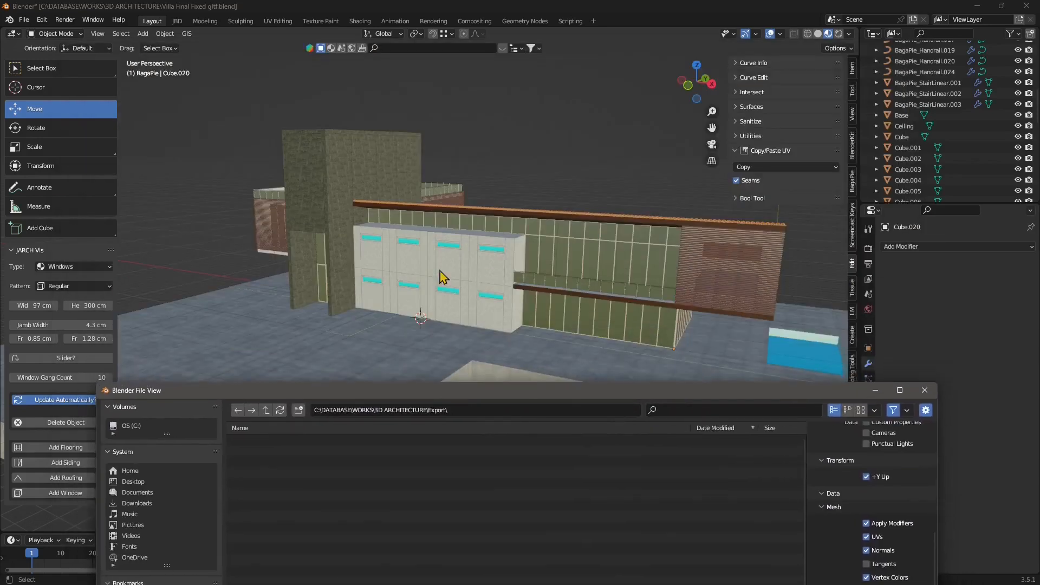
{"action": "right_click", "coordinate": [361, 185]}
{"action": "mouse_move", "coordinate": [362, 184]}
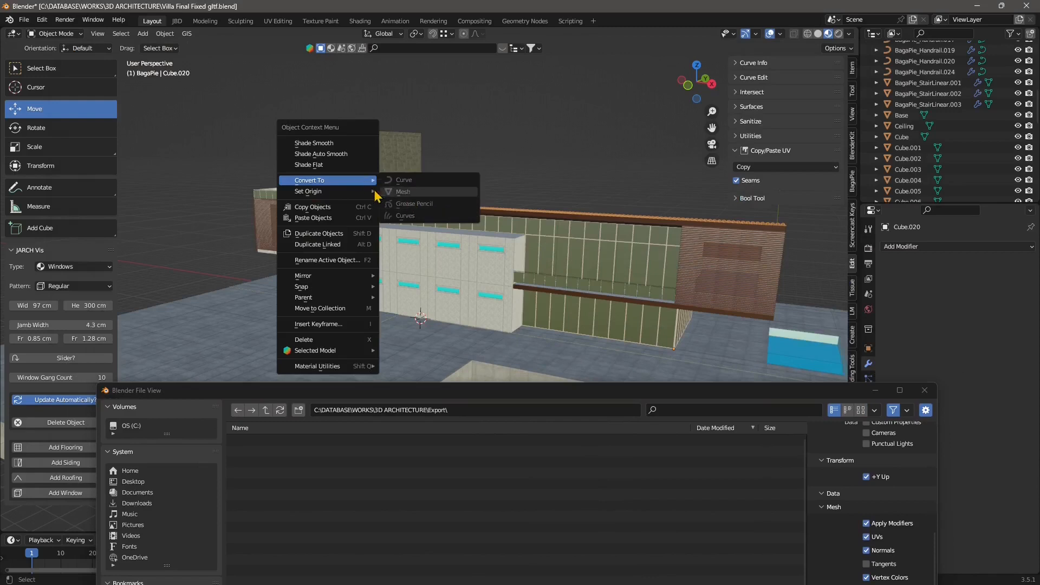
{"action": "left_click", "coordinate": [121, 33]}
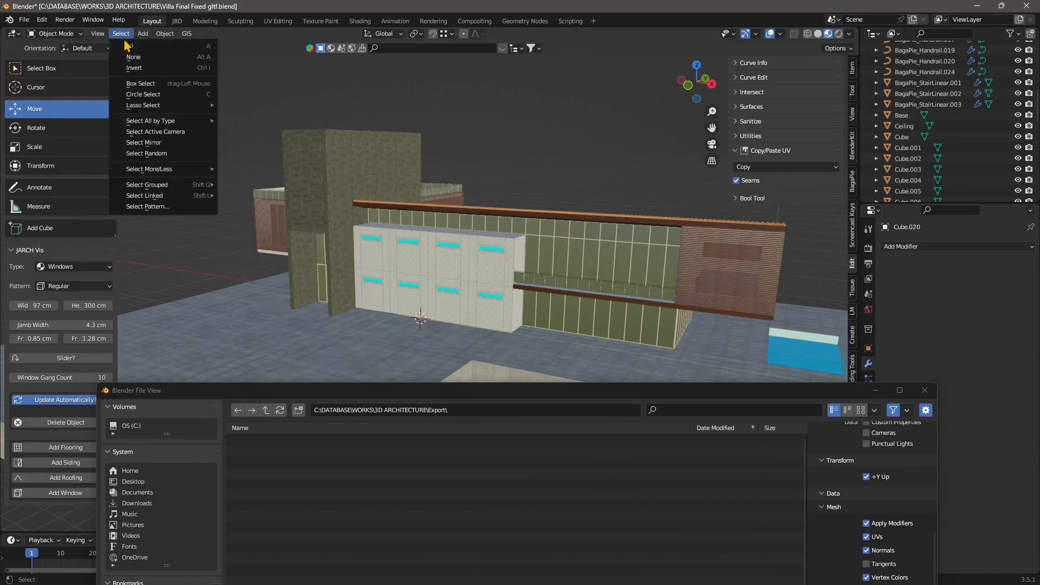
{"action": "left_click", "coordinate": [130, 45]}
{"action": "right_click", "coordinate": [347, 173]}
{"action": "mouse_move", "coordinate": [350, 178]}
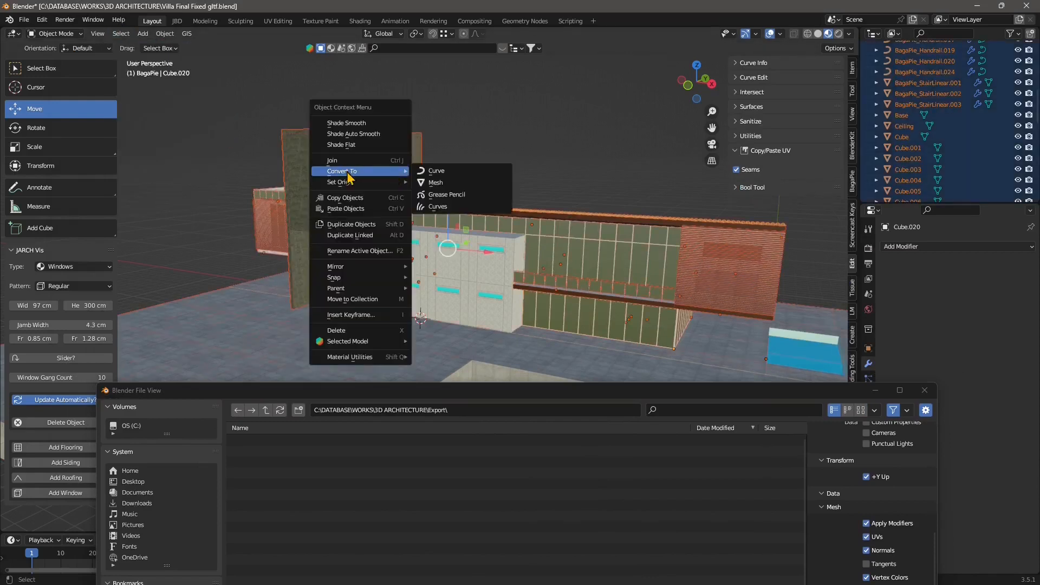
{"action": "left_click", "coordinate": [436, 183]}
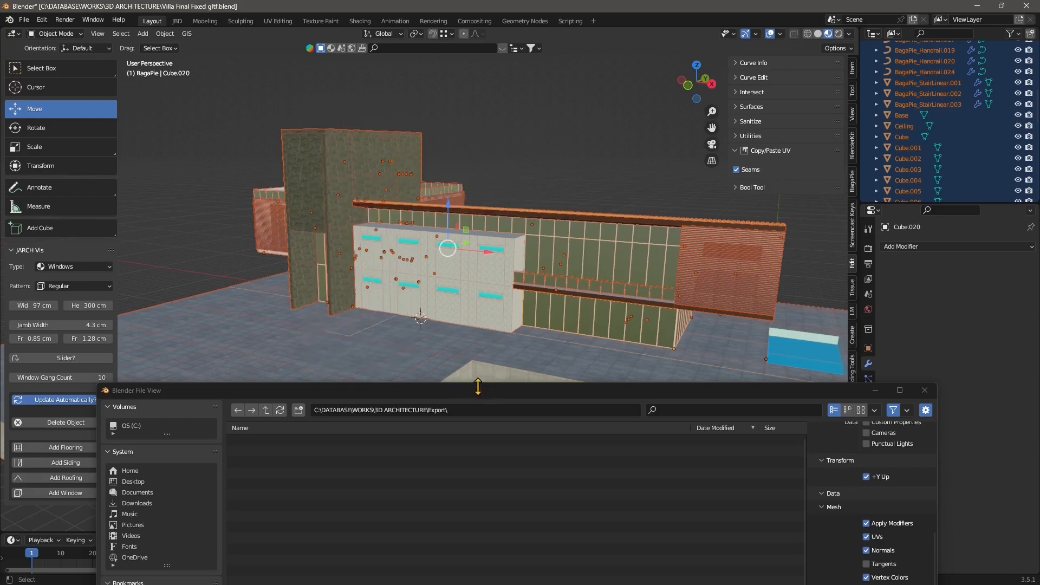
{"action": "left_click_drag", "start_coordinate": [477, 392], "coordinate": [430, 100]}
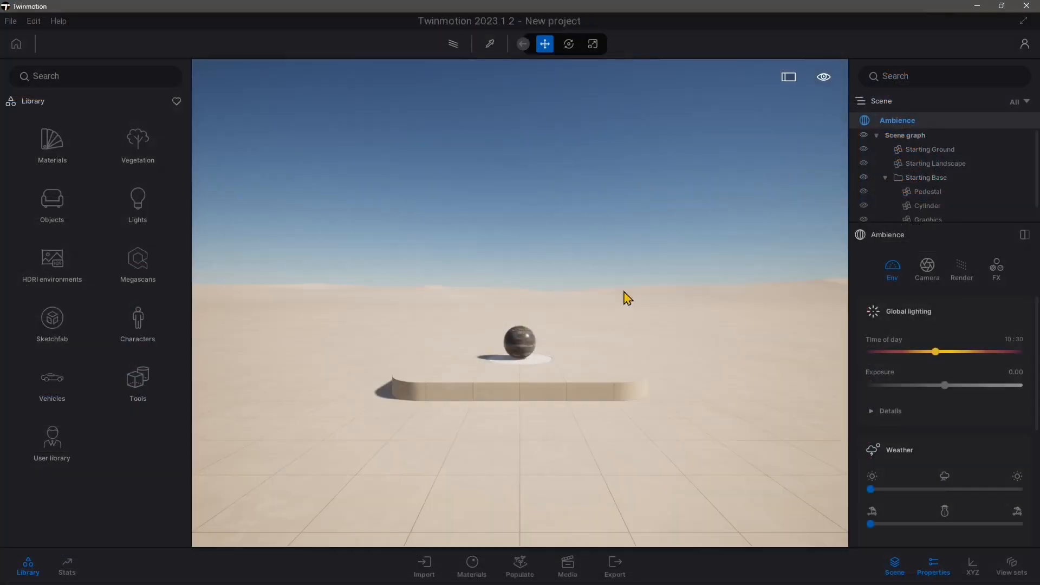
Switch to Twinmotion and delete the Starting Base folder from the new project's scene graph.
{"action": "left_click", "coordinate": [893, 181]}
{"action": "left_click", "coordinate": [885, 177]}
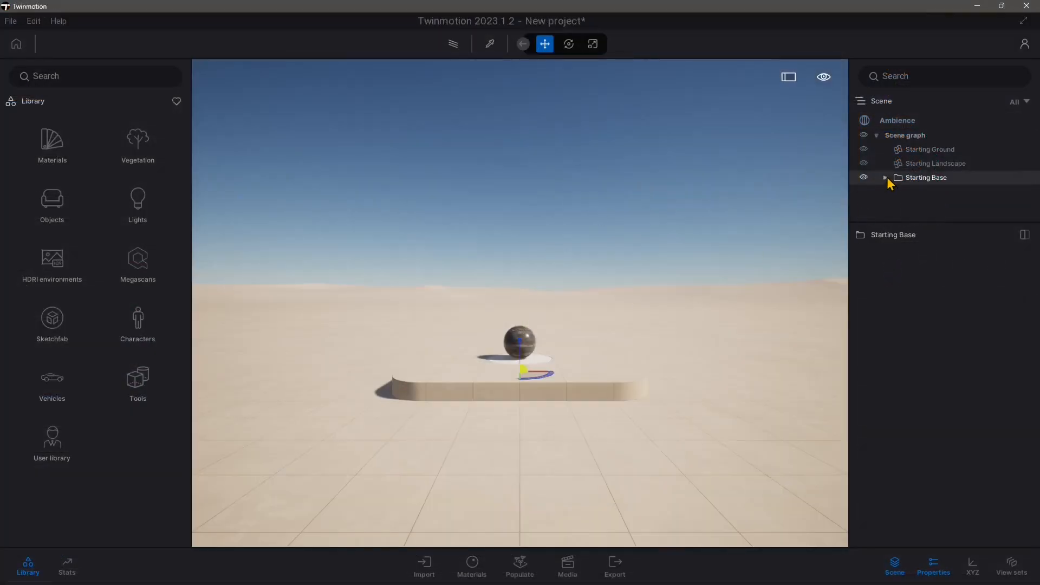
{"action": "right_click", "coordinate": [910, 181]}
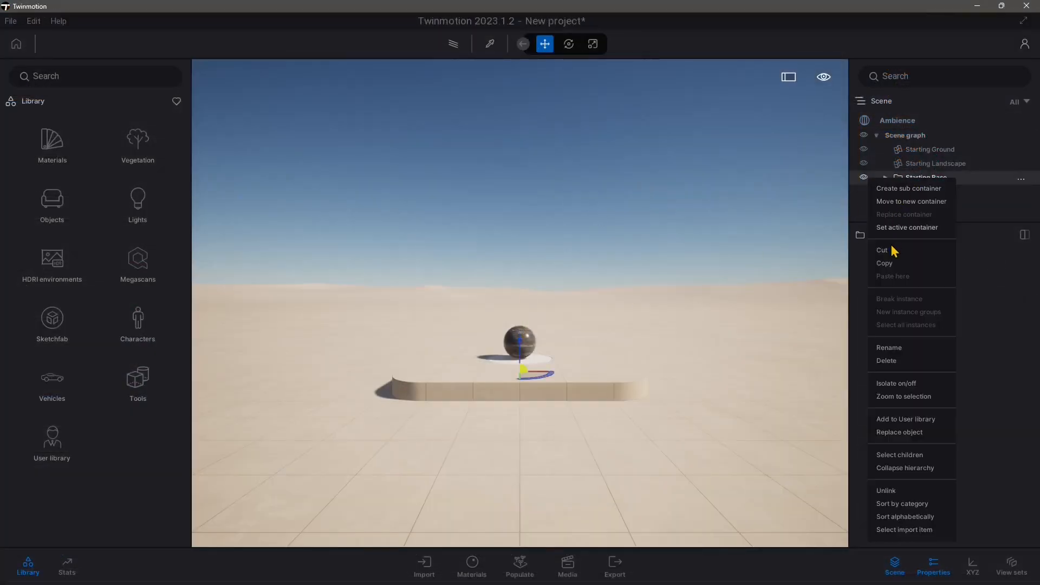
{"action": "left_click", "coordinate": [887, 361]}
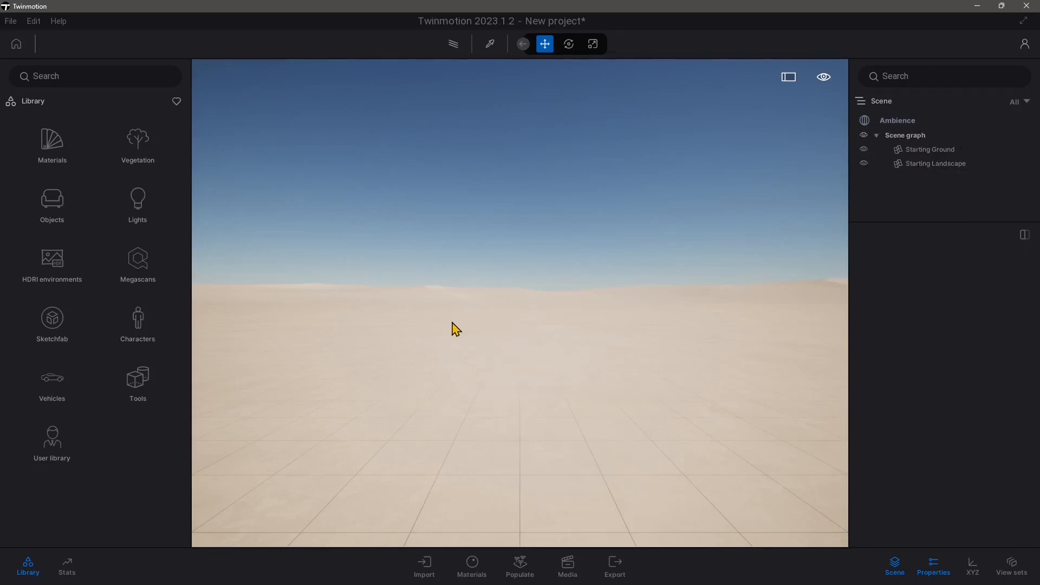
Start a new import and set its type to Geometry after comparing it with Direct Link.
{"action": "left_click", "coordinate": [17, 27]}
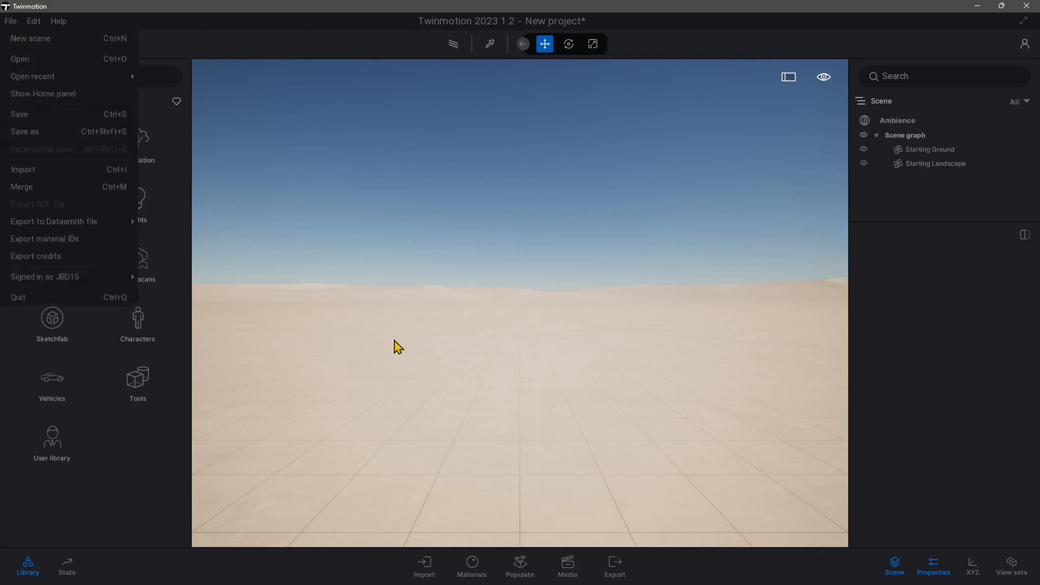
{"action": "left_click", "coordinate": [428, 565]}
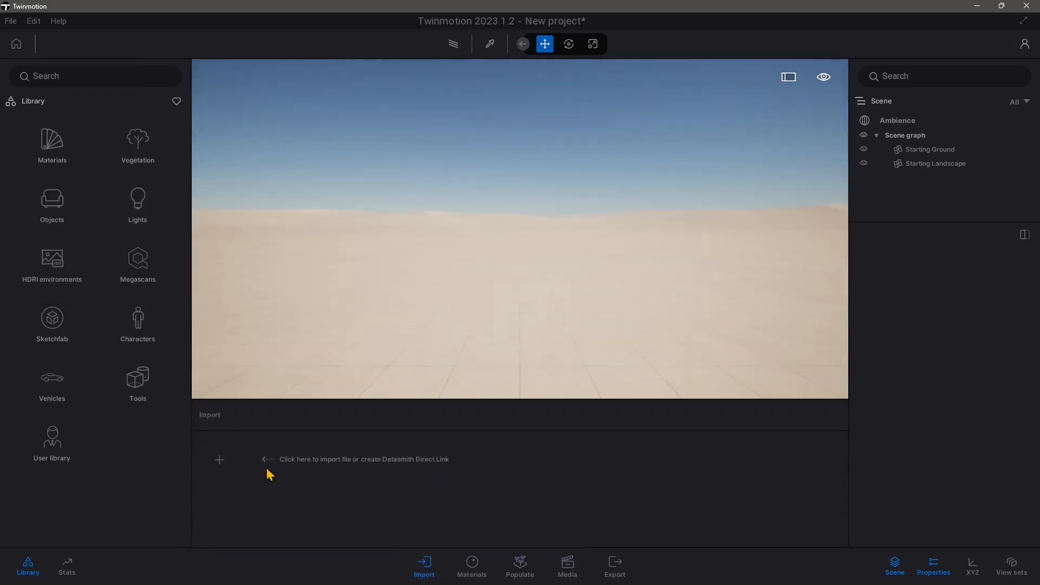
{"action": "left_click", "coordinate": [223, 469]}
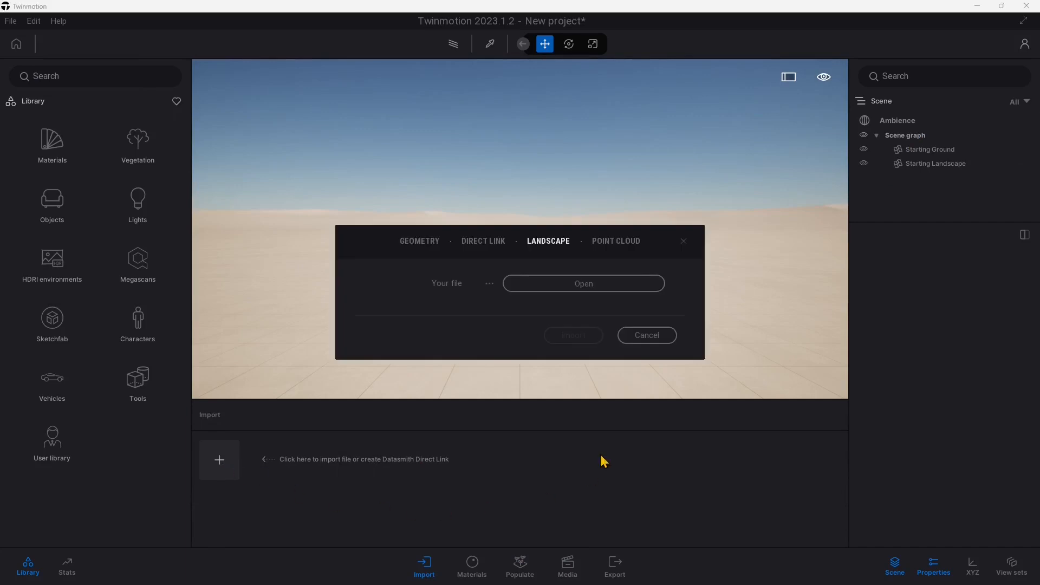
{"action": "left_click", "coordinate": [427, 249]}
{"action": "left_click", "coordinate": [482, 252]}
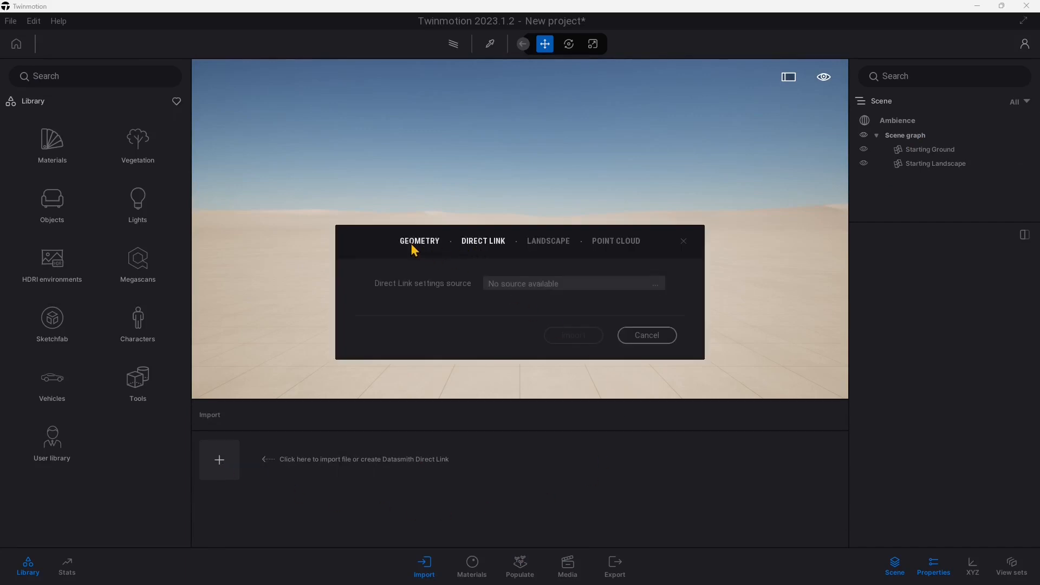
{"action": "left_click", "coordinate": [428, 250]}
{"action": "left_click", "coordinate": [485, 250]}
{"action": "left_click", "coordinate": [424, 247]}
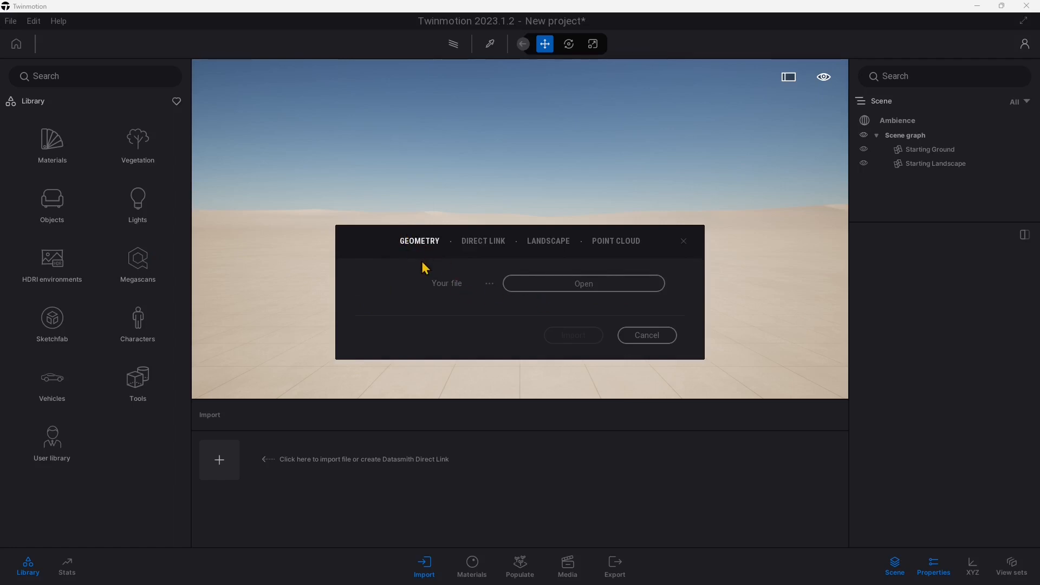
Choose the Villa Final Fixed gltf file from the Export folder as the geometry source and set Process to Meshes.
{"action": "left_click", "coordinate": [571, 284]}
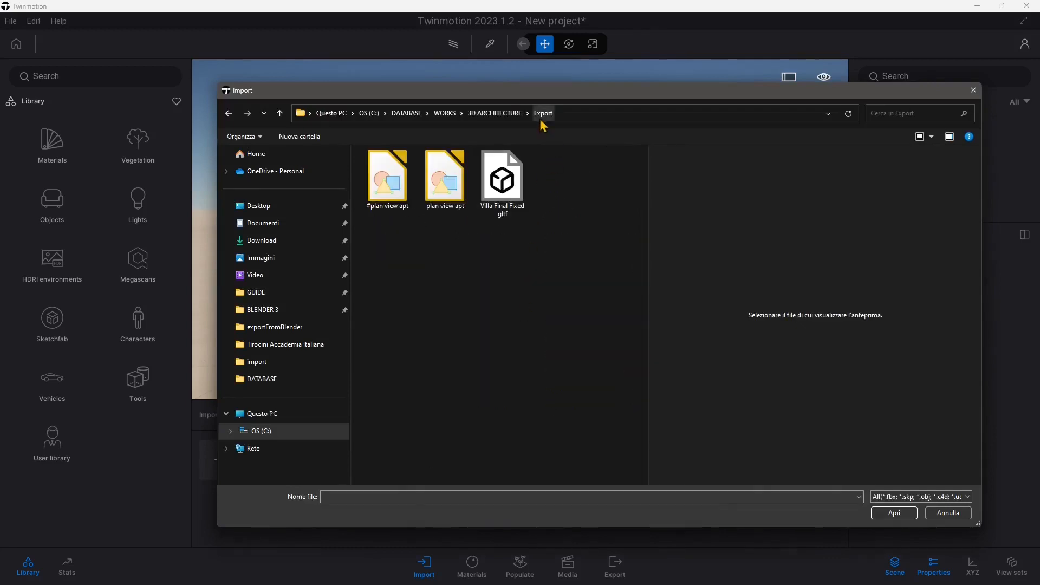
{"action": "left_click", "coordinate": [524, 175]}
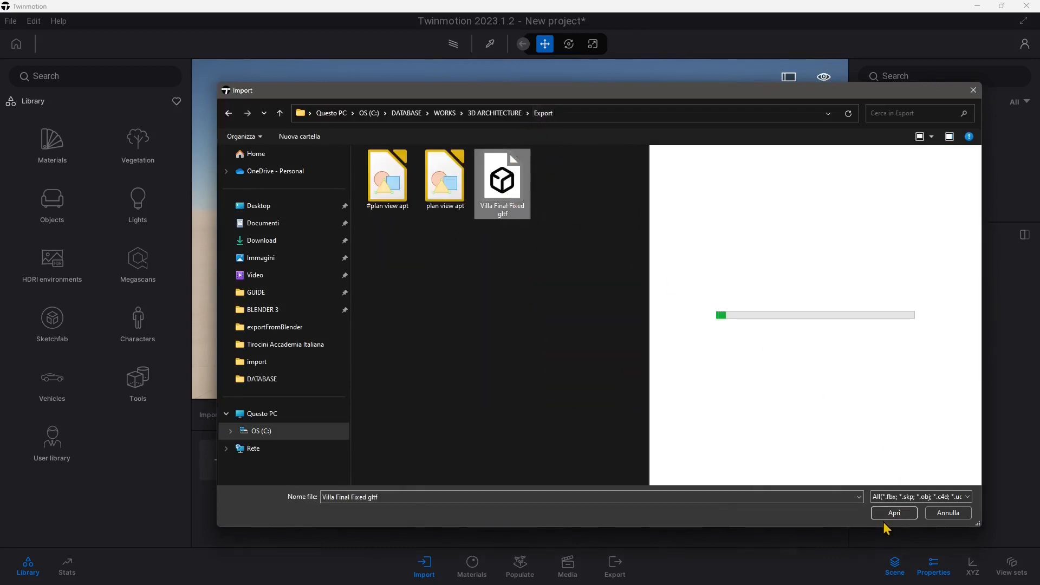
{"action": "left_click", "coordinate": [894, 513]}
{"action": "left_click_drag", "start_coordinate": [549, 227], "coordinate": [552, 117]}
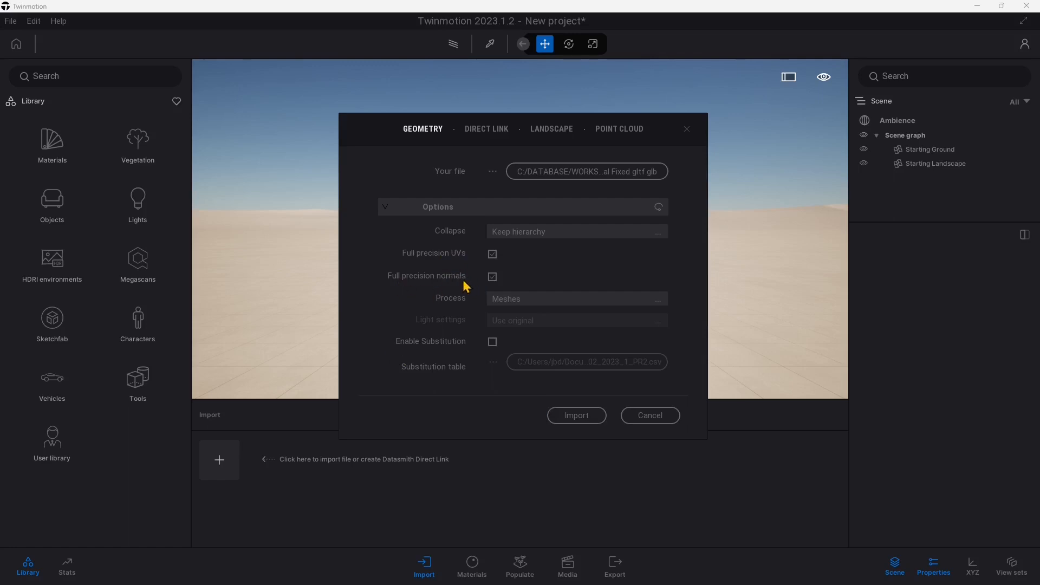
{"action": "left_click", "coordinate": [533, 306]}
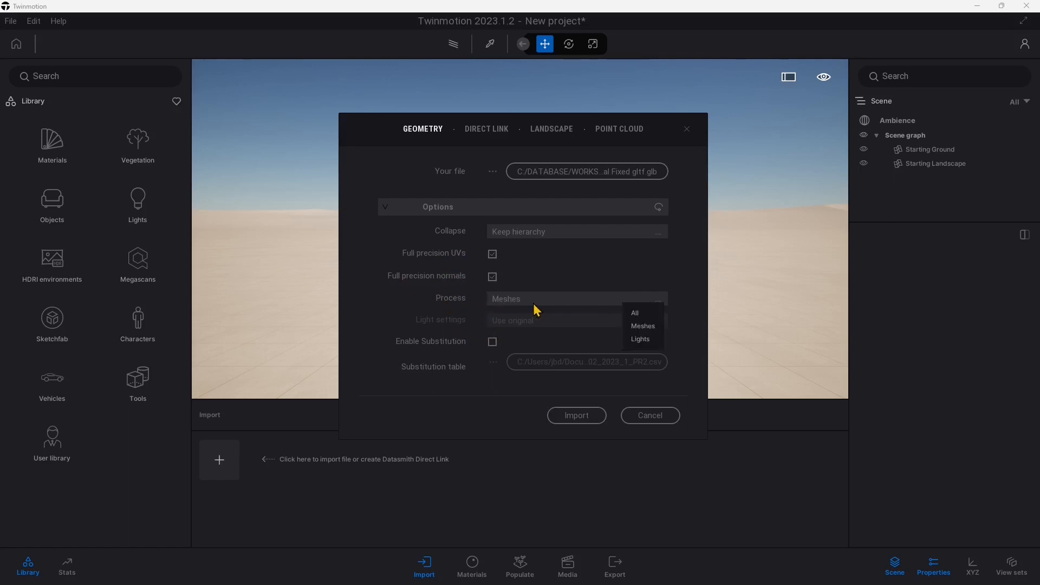
{"action": "left_click", "coordinate": [644, 326]}
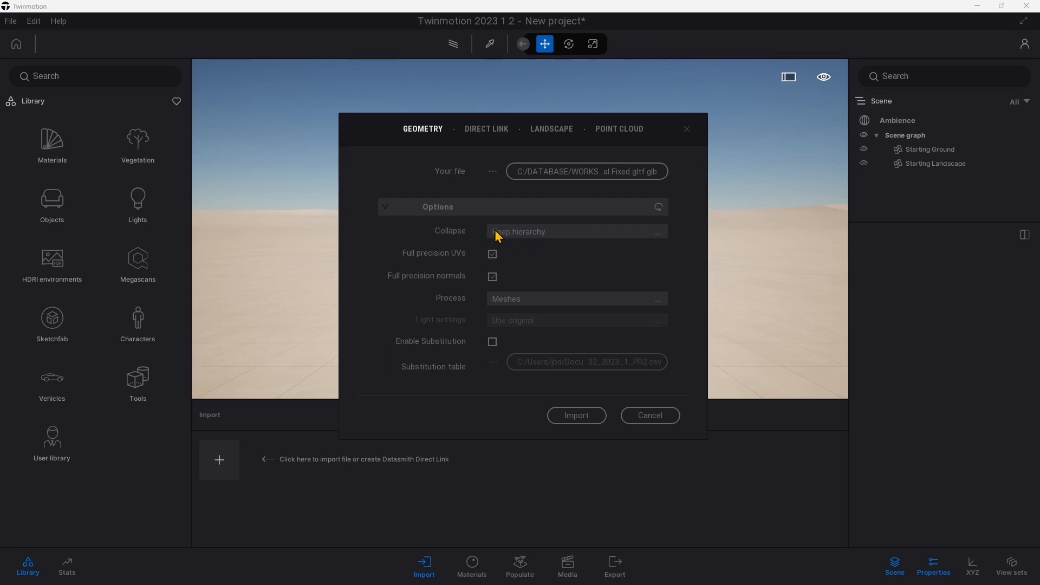
Compare the Collapse options, choose Collapse by material, and import the villa file.
{"action": "left_click", "coordinate": [524, 238]}
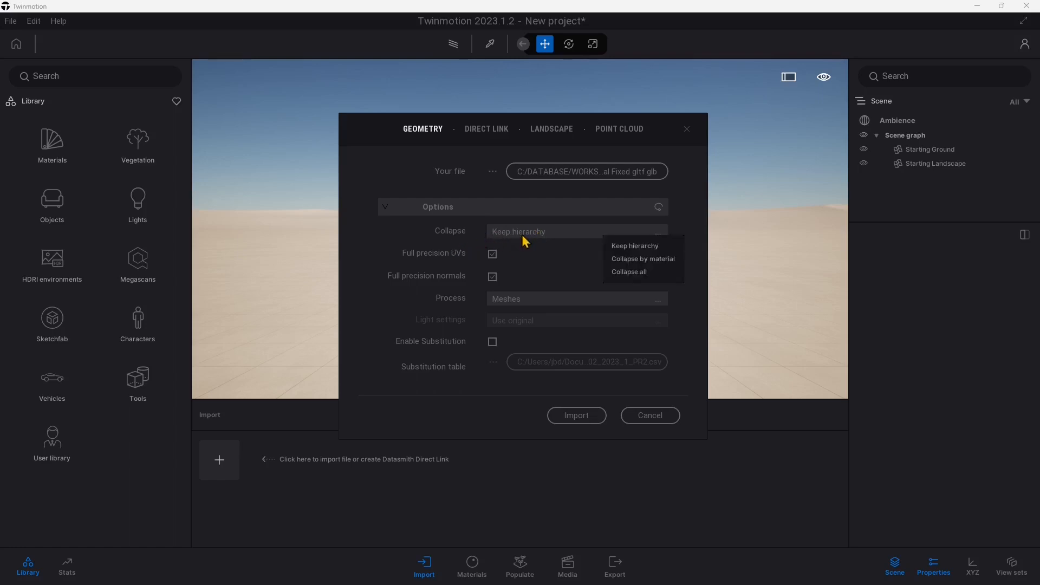
{"action": "left_click", "coordinate": [639, 259]}
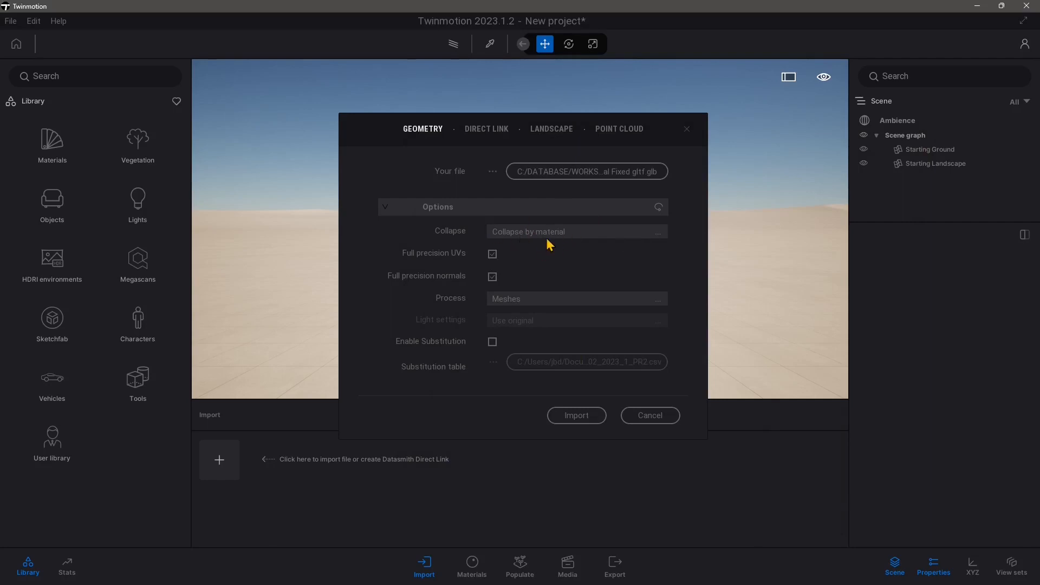
{"action": "left_click", "coordinate": [547, 233]}
{"action": "left_click", "coordinate": [643, 273]}
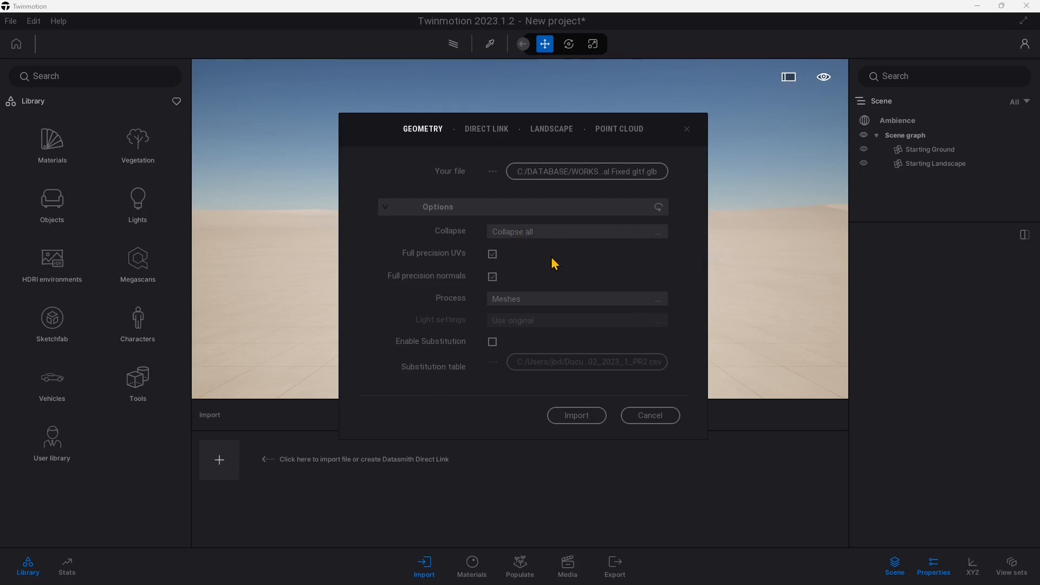
{"action": "mouse_move", "coordinate": [552, 259]}
{"action": "left_click", "coordinate": [537, 239]}
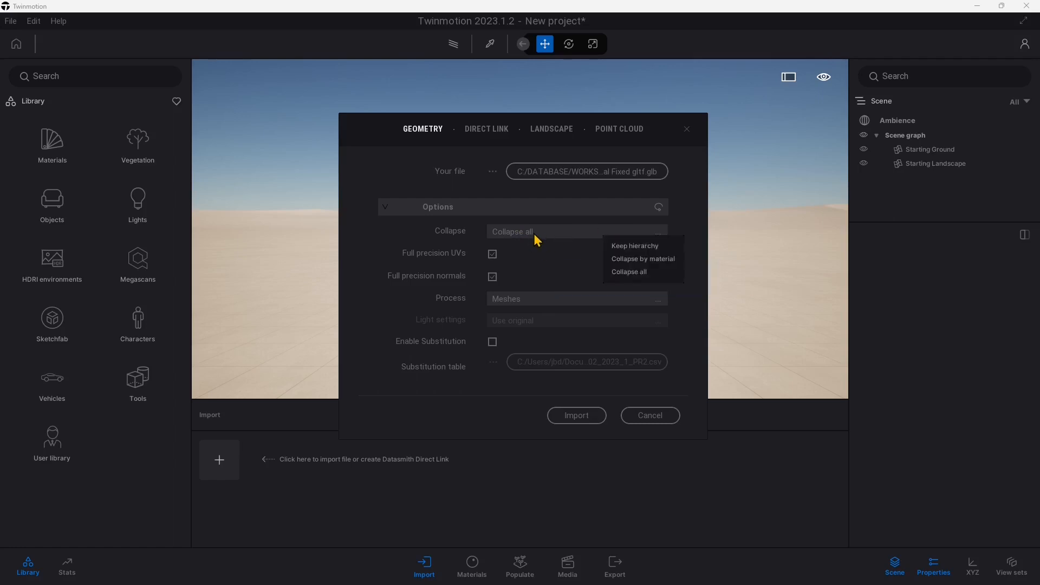
{"action": "left_click", "coordinate": [642, 260]}
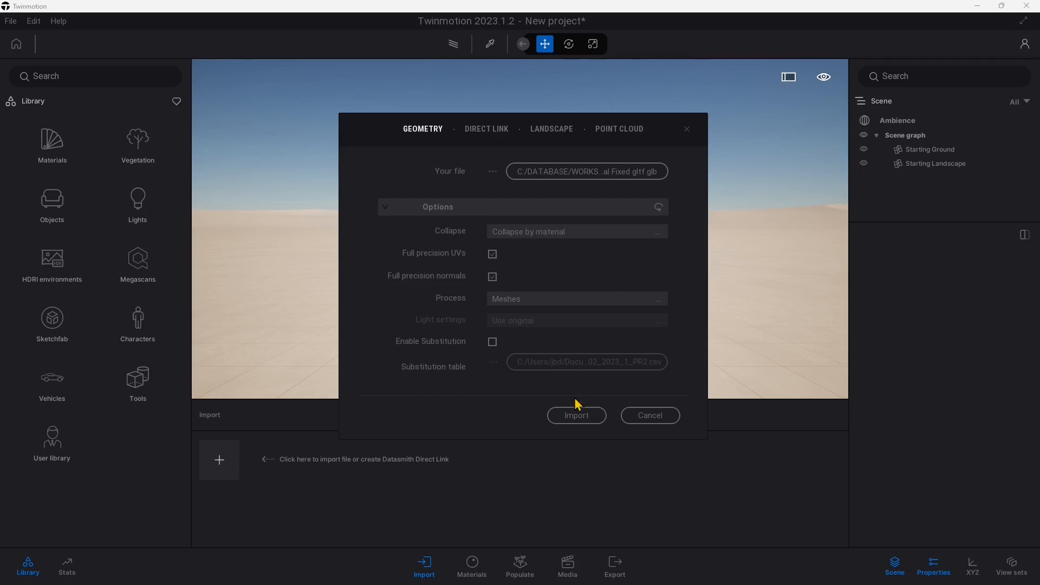
{"action": "left_click", "coordinate": [574, 416]}
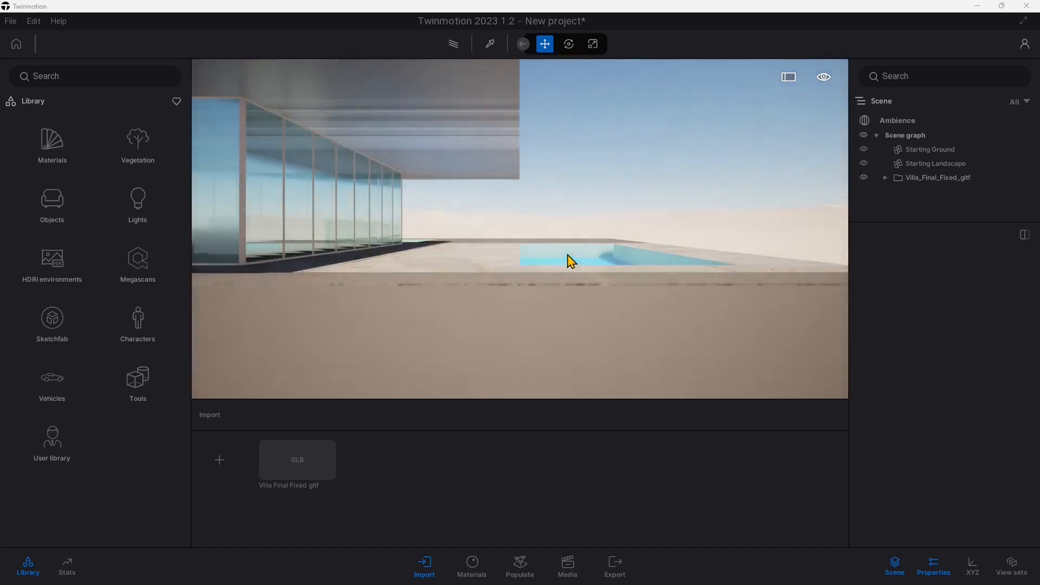
Look over the imported villa's exterior, from the glazed ground floor to the full front facade.
{"action": "right_click_drag", "start_coordinate": [598, 274], "coordinate": [336, 273]}
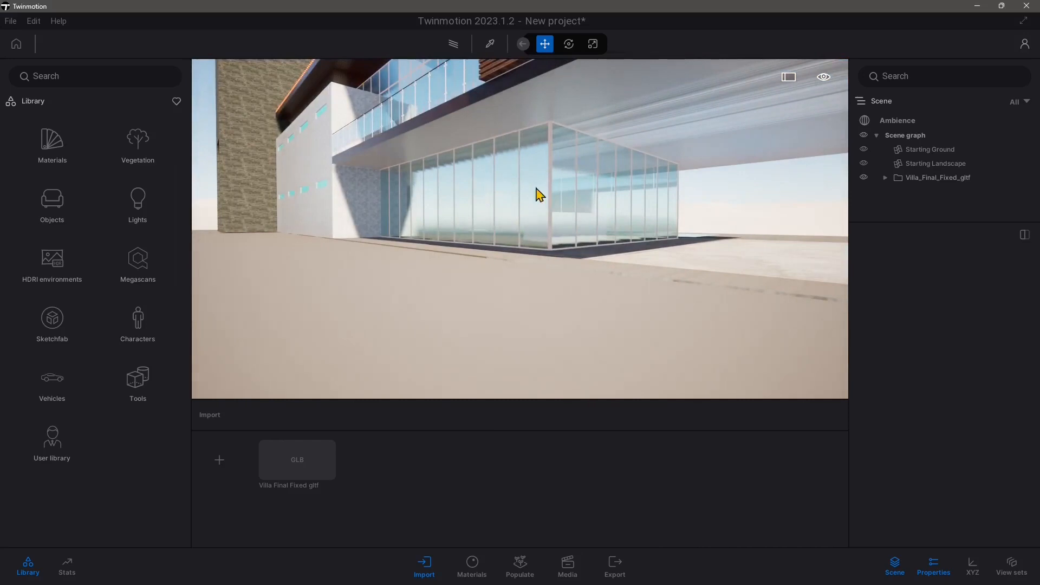
{"action": "right_click_drag", "start_coordinate": [547, 220], "coordinate": [491, 141]}
{"action": "key", "text": "s"}
{"action": "key", "text": "a"}
{"action": "key", "text": "w"}
{"action": "key", "text": "s"}
{"action": "key", "text": "d"}
Select the paving around the villa and apply the Concrete slabs 01 material from the Concrete library to it.
{"action": "left_click", "coordinate": [485, 302]}
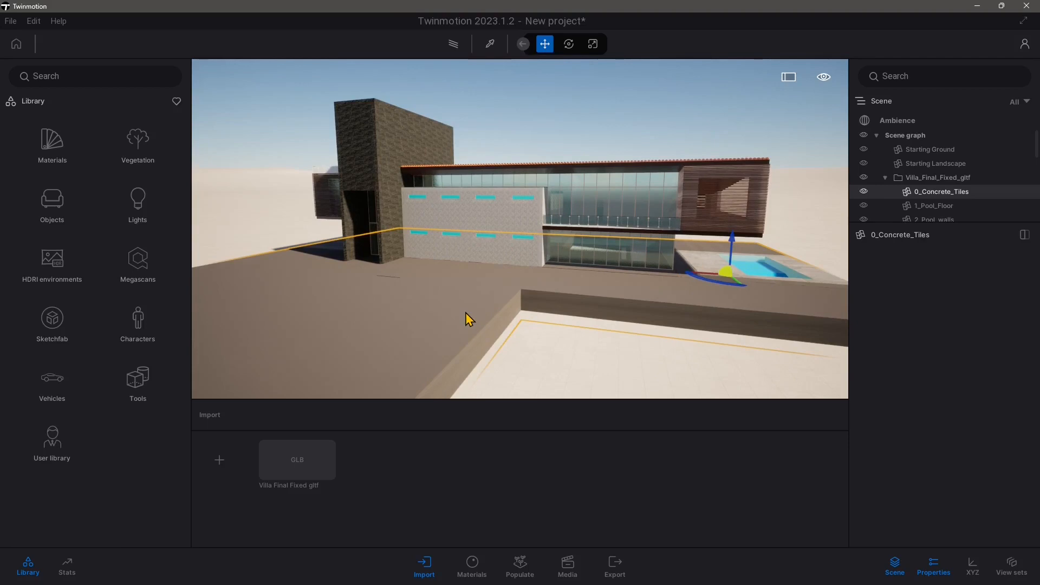
{"action": "left_click", "coordinate": [48, 145]}
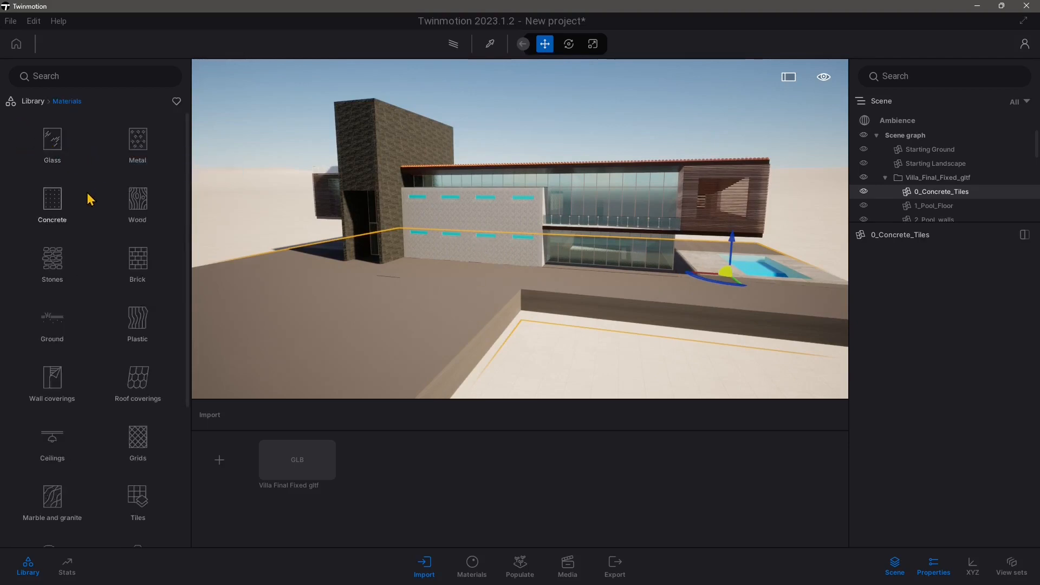
{"action": "left_click", "coordinate": [58, 215]}
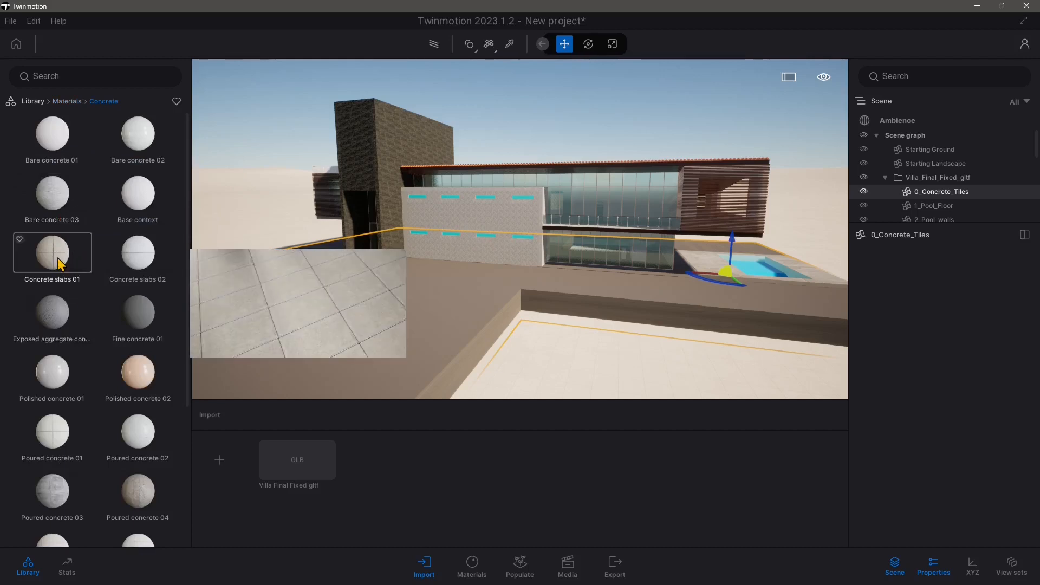
{"action": "left_click_drag", "start_coordinate": [52, 255], "coordinate": [422, 325]}
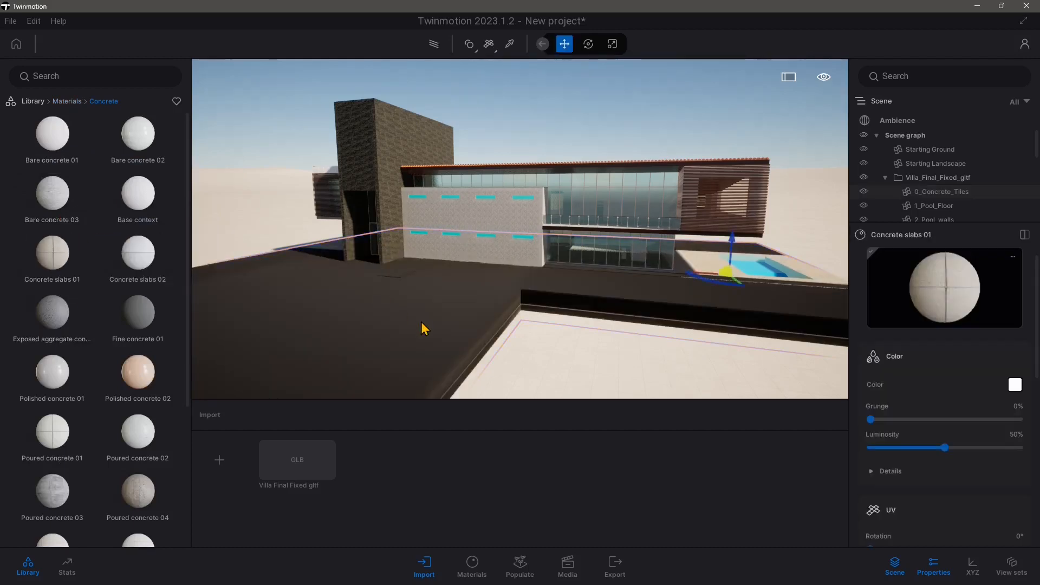
Try Cubic UVs with Concrete slabs 01 reapplied to the paving, and return the mapping to From object UV.
{"action": "mouse_move", "coordinate": [68, 189]}
{"action": "left_click", "coordinate": [491, 49]}
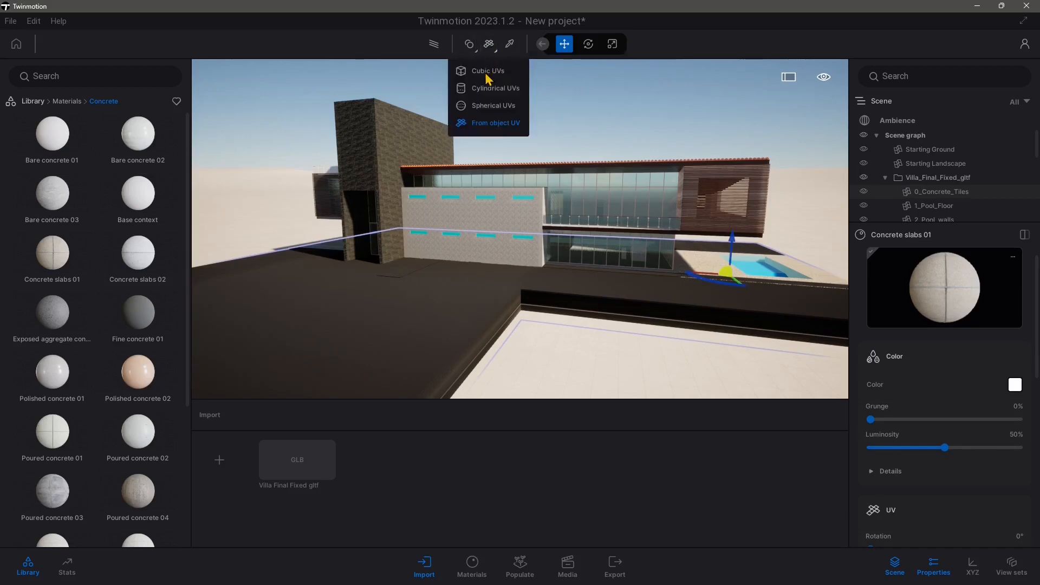
{"action": "left_click", "coordinate": [489, 73]}
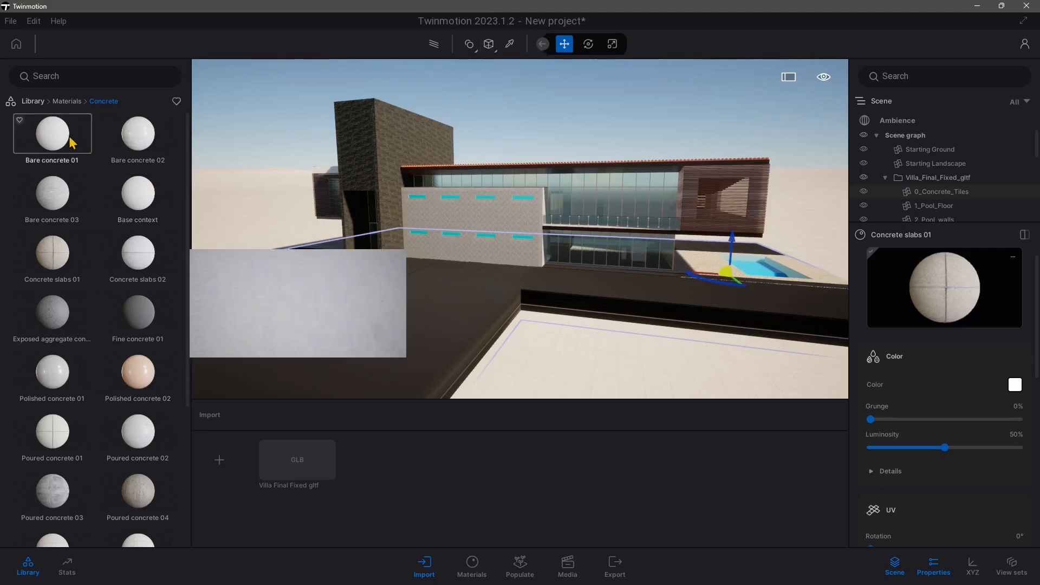
{"action": "left_click_drag", "start_coordinate": [55, 265], "coordinate": [477, 321]}
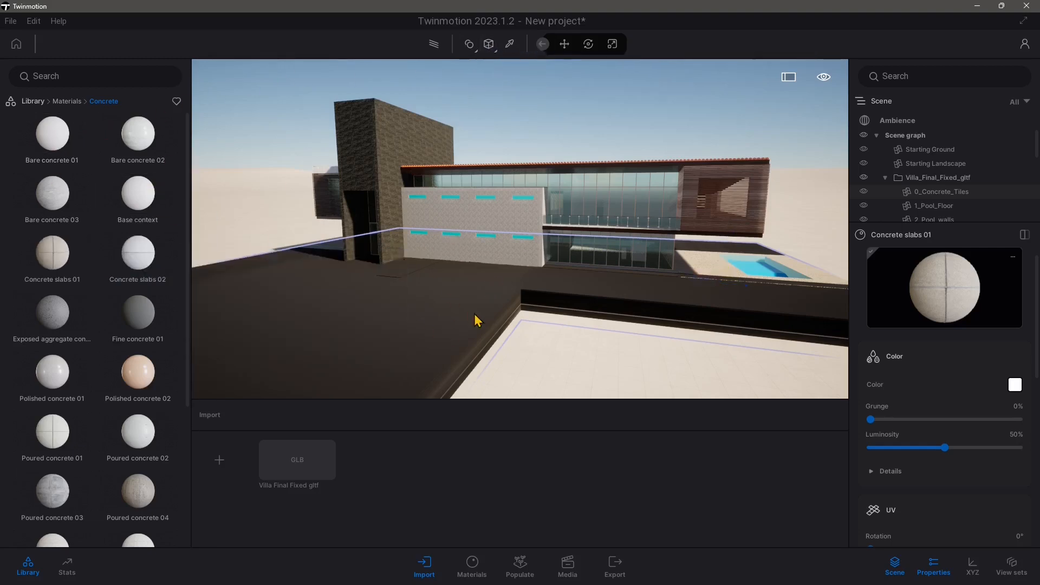
{"action": "left_click", "coordinate": [490, 49]}
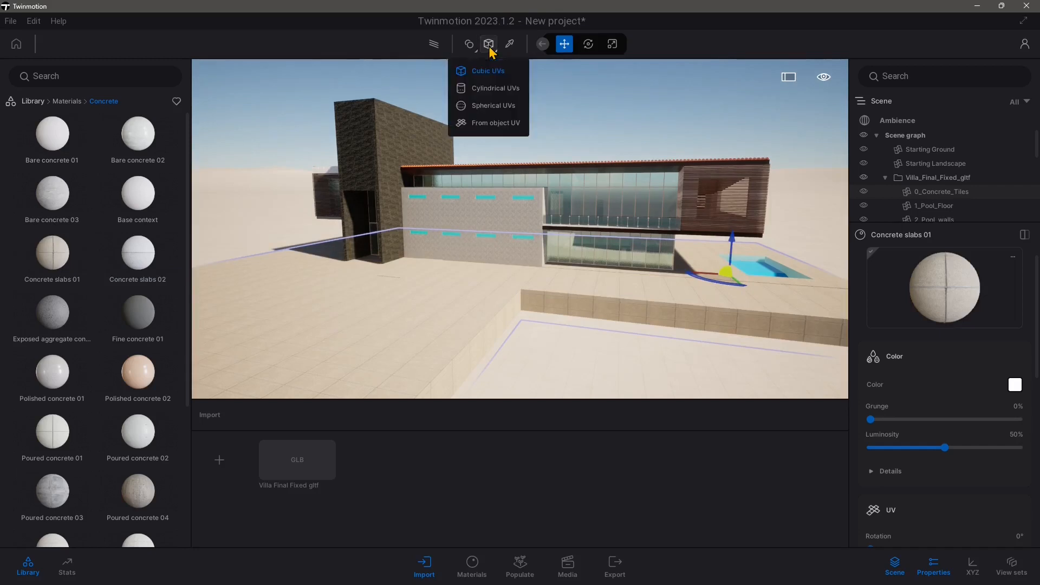
{"action": "left_click", "coordinate": [486, 126]}
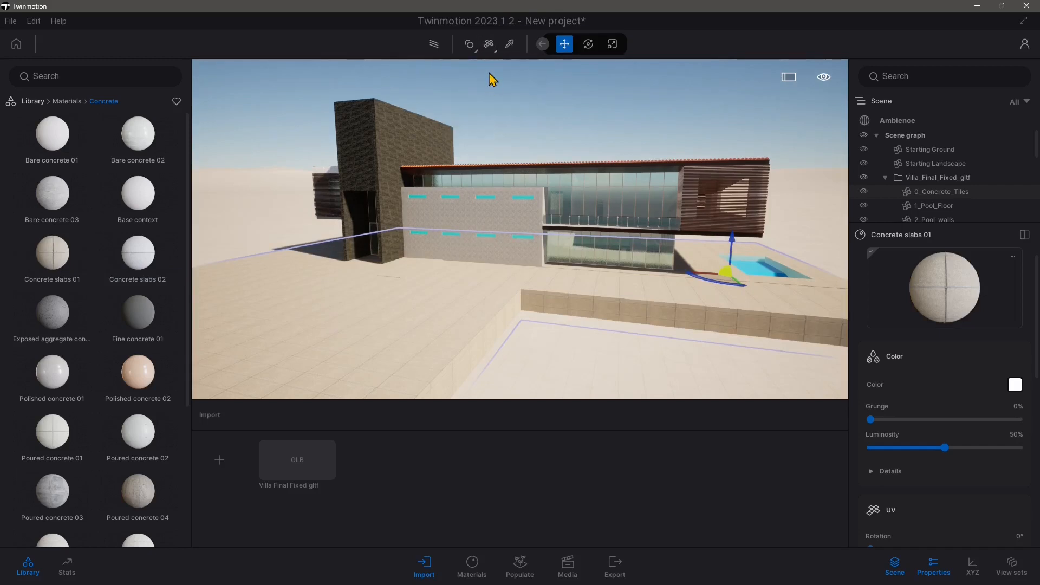
Replace the paving's material with Poured concrete 03.
{"action": "mouse_move", "coordinate": [525, 321]}
{"action": "right_mouse_down"}
{"action": "mouse_move", "coordinate": [547, 333]}
{"action": "mouse_move", "coordinate": [513, 307]}
{"action": "right_mouse_up"}
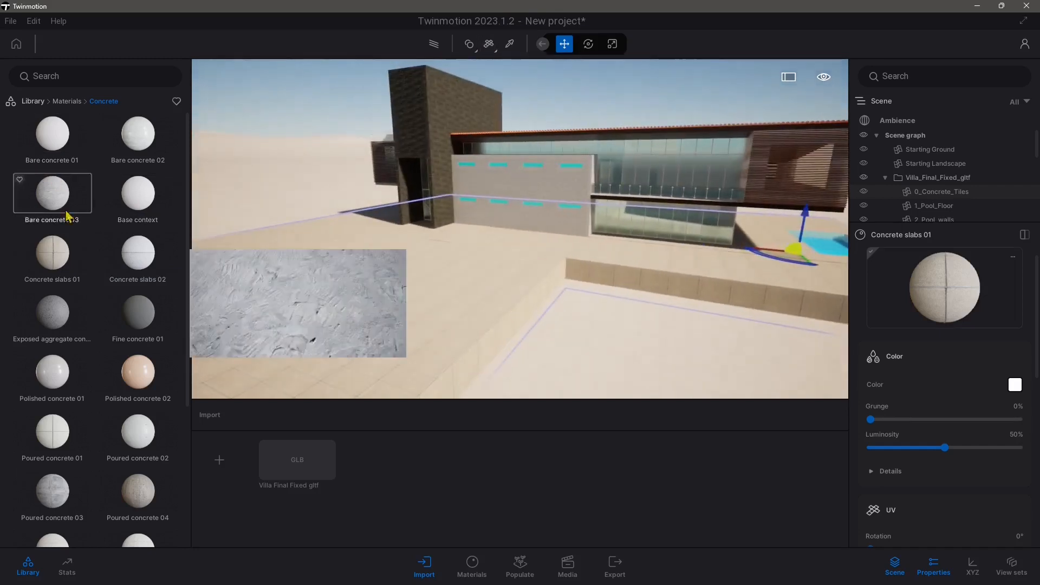
{"action": "left_click_drag", "start_coordinate": [68, 490], "coordinate": [365, 301]}
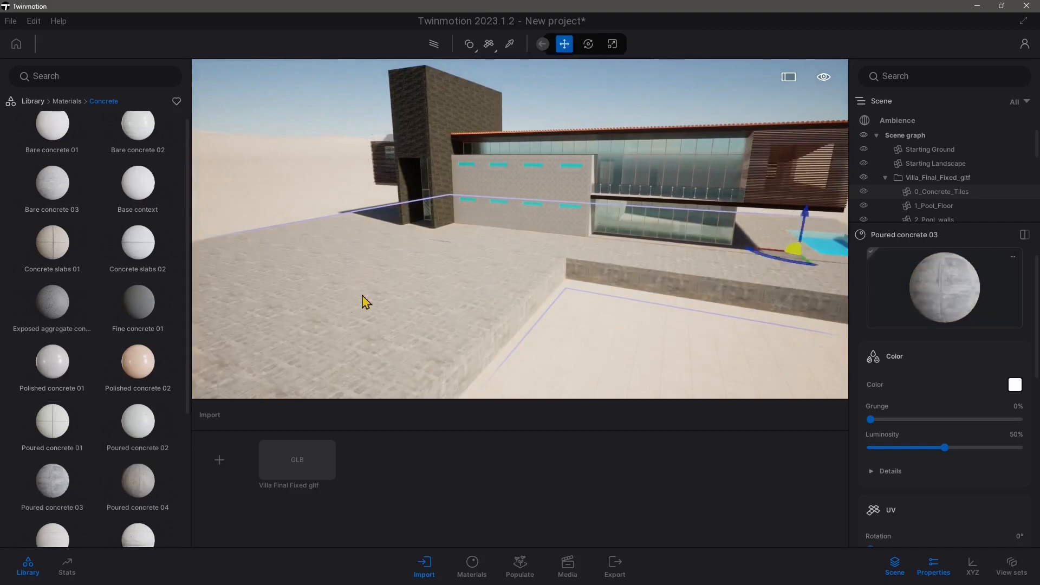
{"action": "right_click_drag", "start_coordinate": [491, 300], "coordinate": [384, 270]}
{"action": "right_click_drag", "start_coordinate": [566, 293], "coordinate": [524, 193]}
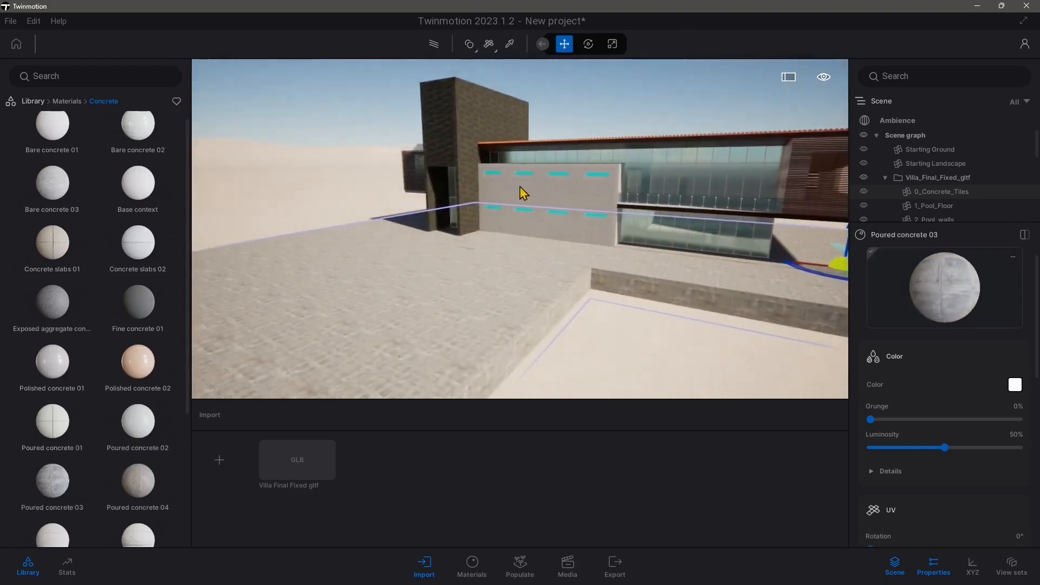
Apply the Striated concrete 02 material to the villa's front wall with the narrow cyan windows.
{"action": "right_click_drag", "start_coordinate": [498, 287], "coordinate": [625, 309]}
{"action": "mouse_move", "coordinate": [77, 490]}
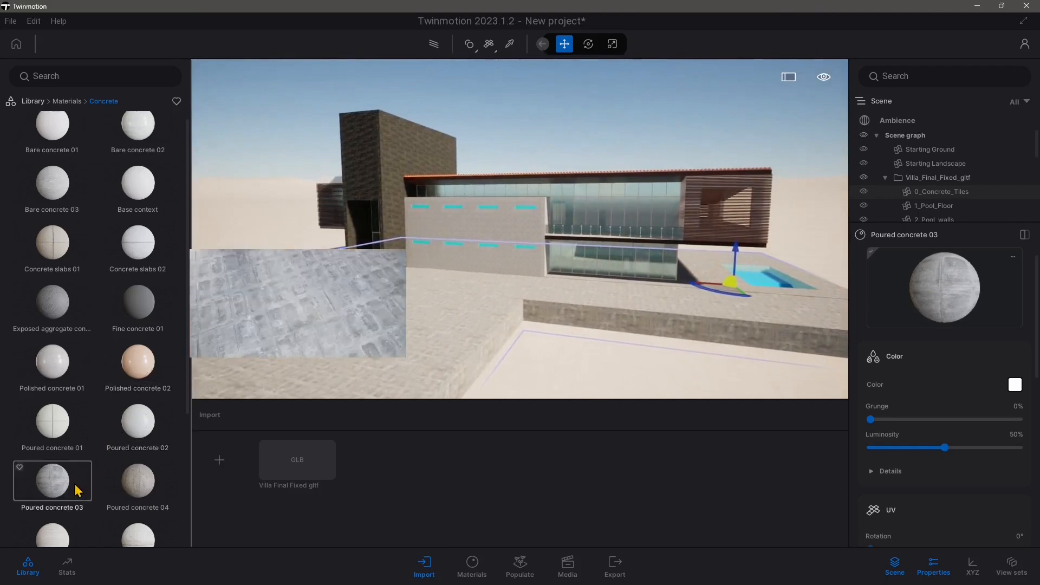
{"action": "scroll", "coordinate": [77, 490], "scroll_direction": "down", "scroll_amount": 4}
{"action": "mouse_move", "coordinate": [154, 484]}
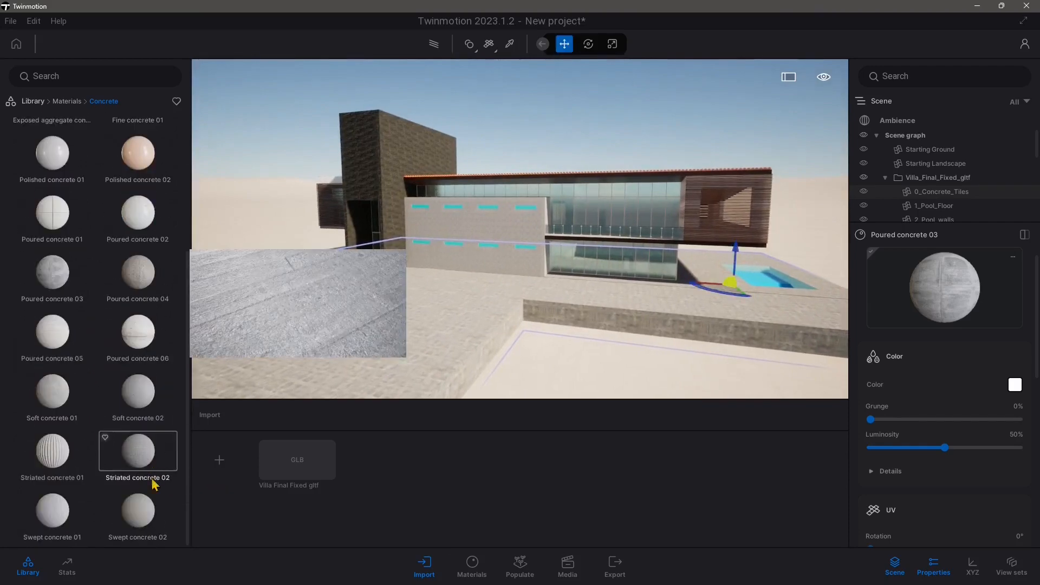
{"action": "left_click_drag", "start_coordinate": [154, 484], "coordinate": [480, 232]}
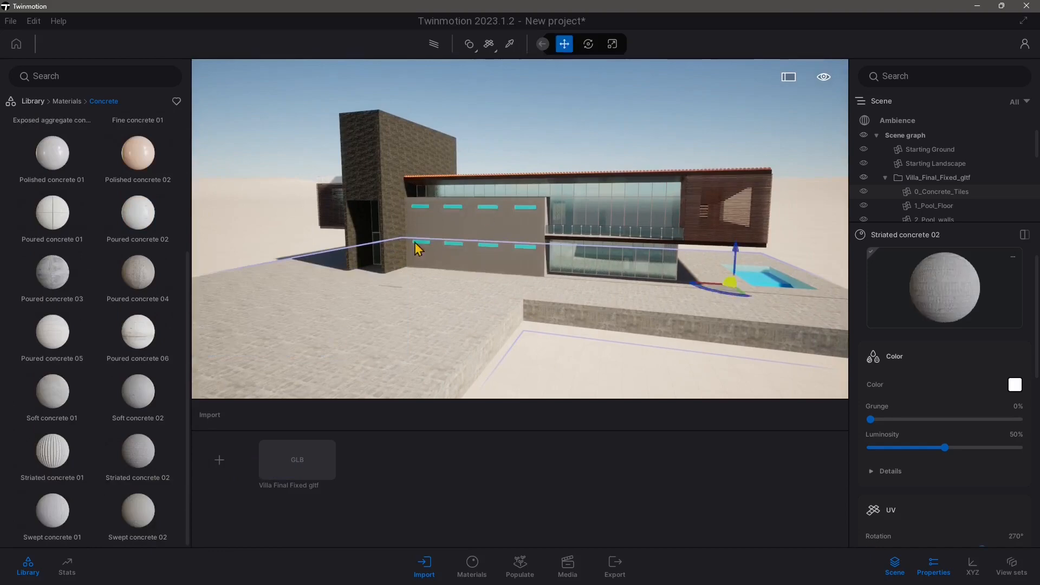
Try the Poured concrete 01 material on the villa's brick tower and undo it.
{"action": "scroll", "coordinate": [140, 298], "scroll_direction": "up", "scroll_amount": 4}
{"action": "mouse_move", "coordinate": [133, 372]}
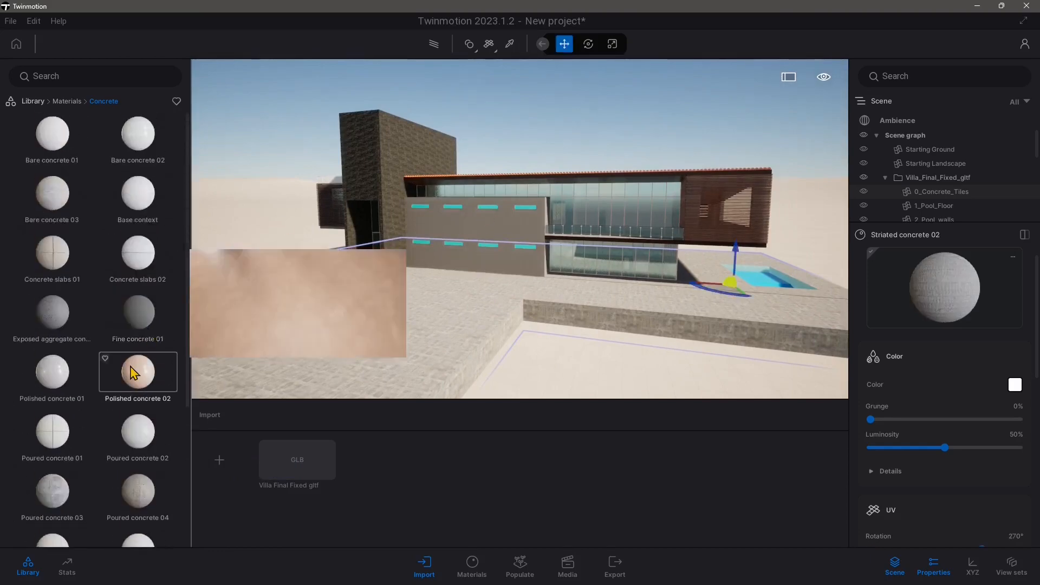
{"action": "scroll", "coordinate": [77, 376], "scroll_direction": "down", "scroll_amount": 2}
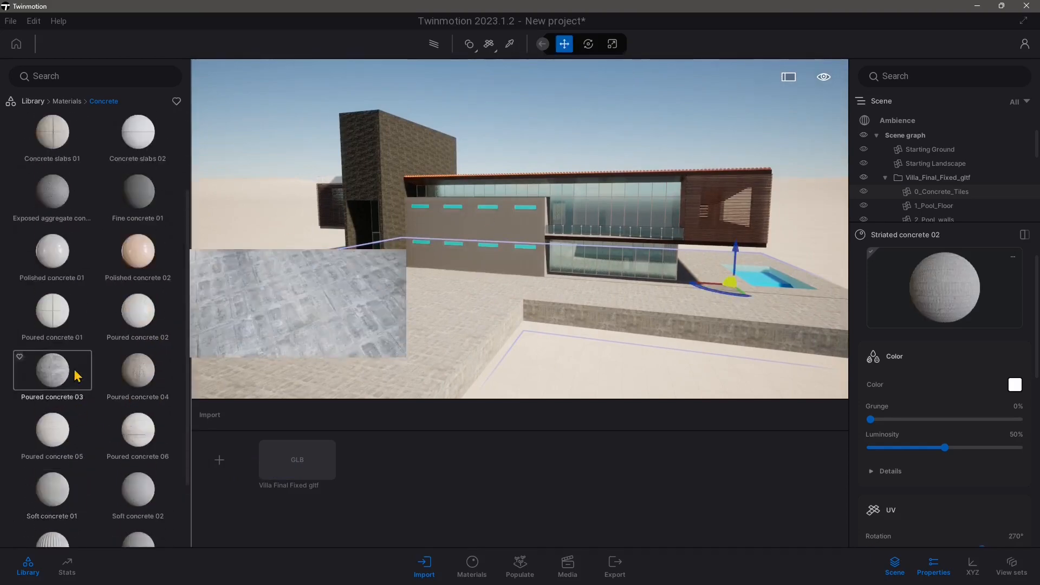
{"action": "left_click_drag", "start_coordinate": [65, 320], "coordinate": [383, 175]}
{"action": "left_click_drag", "start_coordinate": [73, 314], "coordinate": [348, 181]}
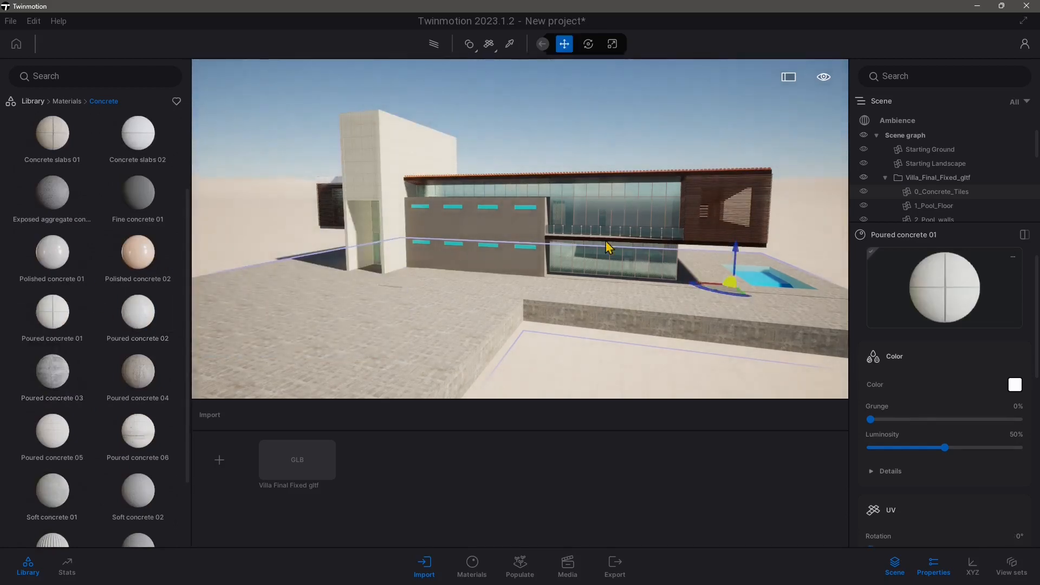
{"action": "key", "text": "ctrl+z"}
{"action": "key", "text": "ctrl+z"}
{"action": "key", "text": "ctrl+z"}
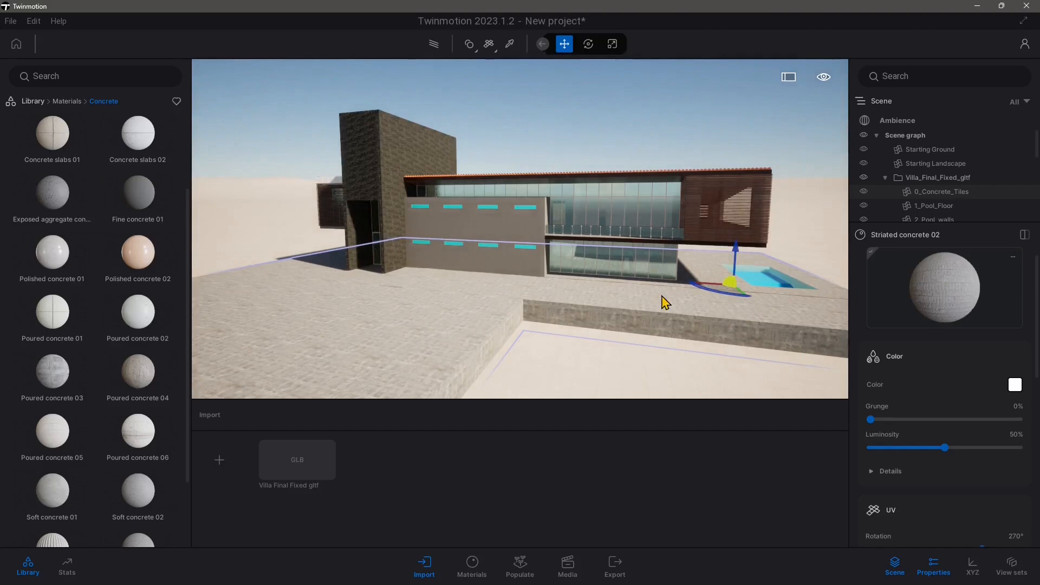
Clear the paving selection and turn on the Path tracer for the exterior view of the villa.
{"action": "mouse_move", "coordinate": [662, 295]}
{"action": "right_mouse_down"}
{"action": "mouse_move", "coordinate": [688, 299]}
{"action": "mouse_move", "coordinate": [663, 297]}
{"action": "right_mouse_up"}
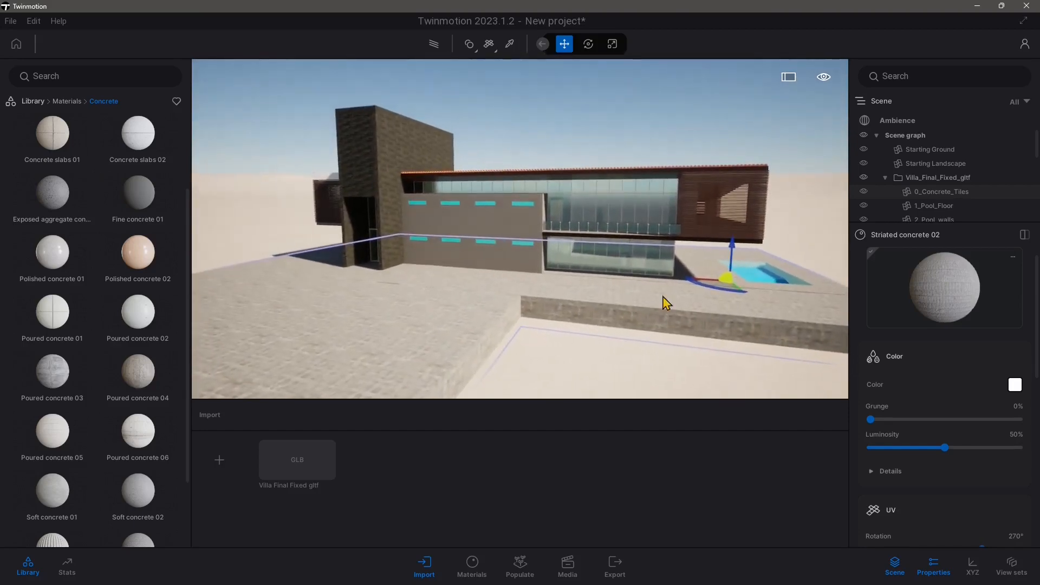
{"action": "left_click", "coordinate": [545, 152]}
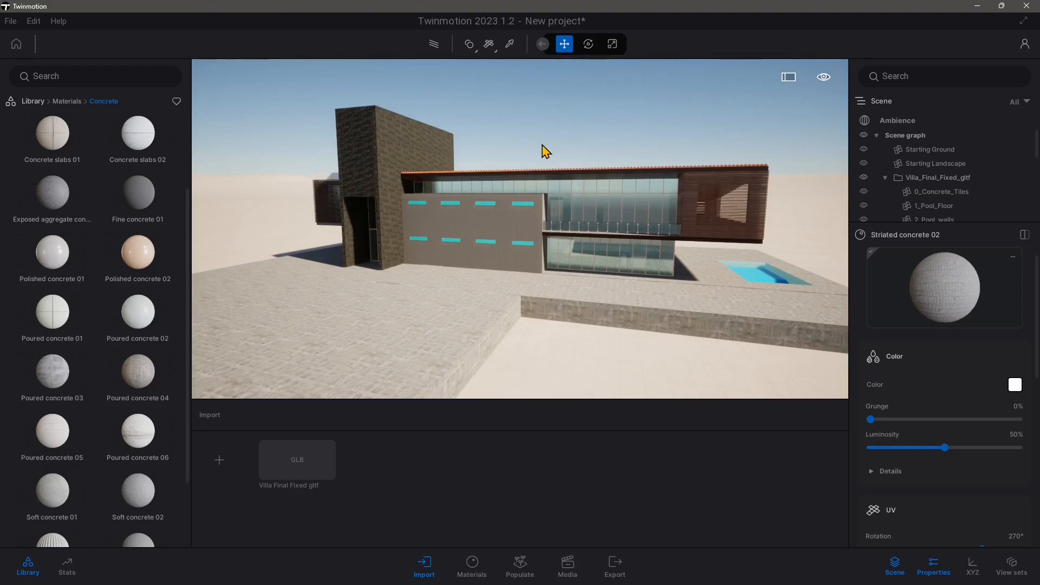
{"action": "mouse_move", "coordinate": [542, 145]}
{"action": "right_mouse_down"}
{"action": "mouse_move", "coordinate": [533, 165]}
{"action": "mouse_move", "coordinate": [482, 149]}
{"action": "mouse_move", "coordinate": [542, 141]}
{"action": "right_mouse_up"}
{"action": "key", "text": "s"}
{"action": "key", "text": "w"}
{"action": "key", "text": "a"}
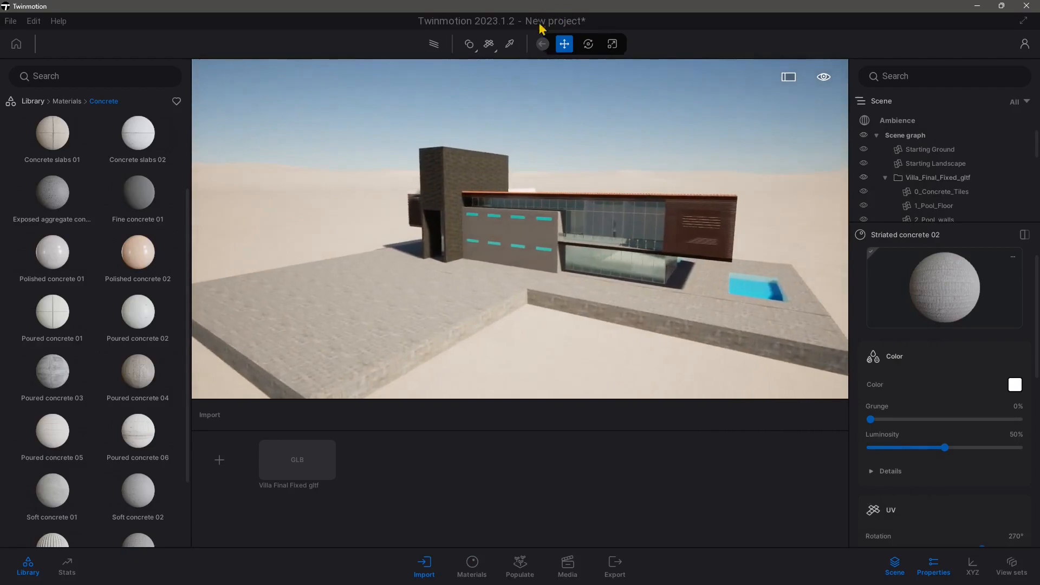
{"action": "left_click", "coordinate": [435, 48]}
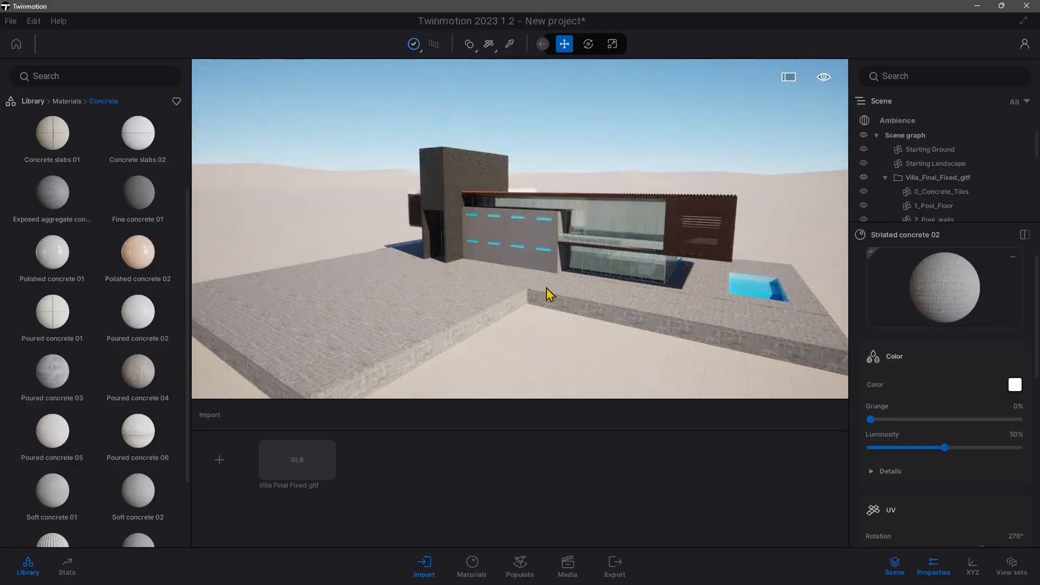
{"action": "right_click_drag", "start_coordinate": [547, 287], "coordinate": [566, 219]}
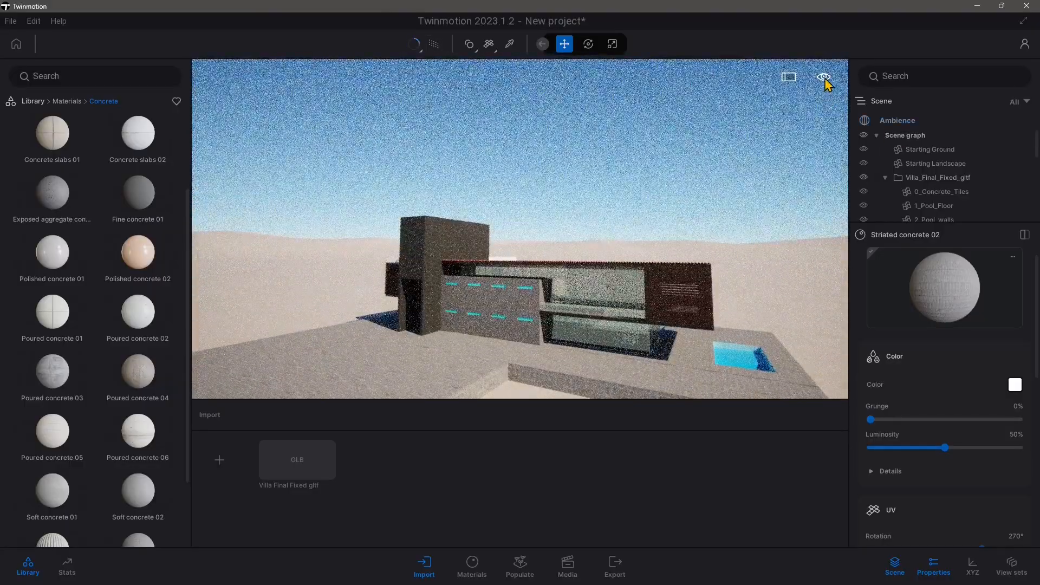
Change the scene's time of day from daylight to night.
{"action": "mouse_move", "coordinate": [823, 81]}
{"action": "mouse_move", "coordinate": [821, 110]}
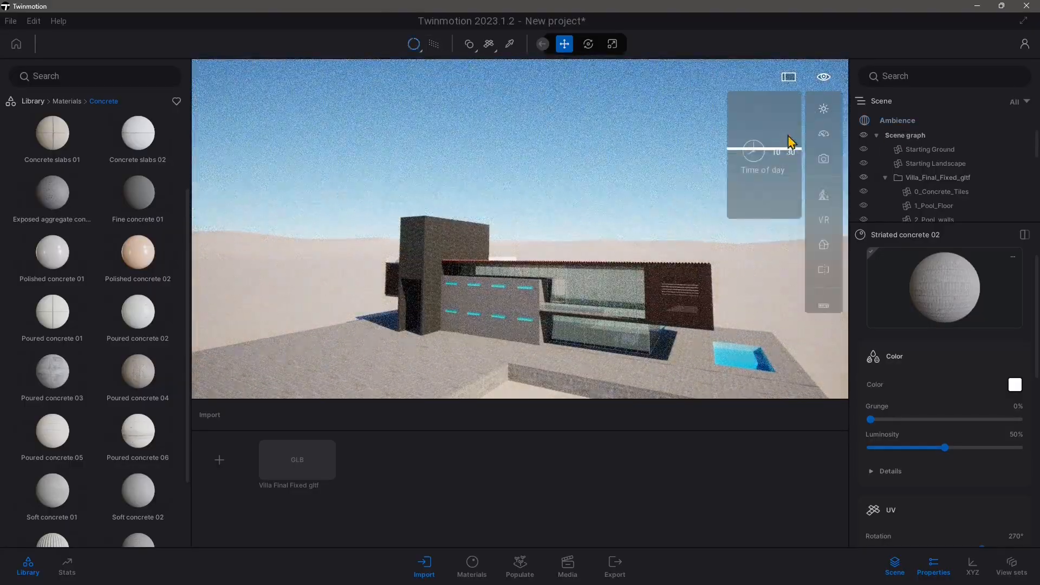
{"action": "left_click_drag", "start_coordinate": [769, 155], "coordinate": [800, 73]}
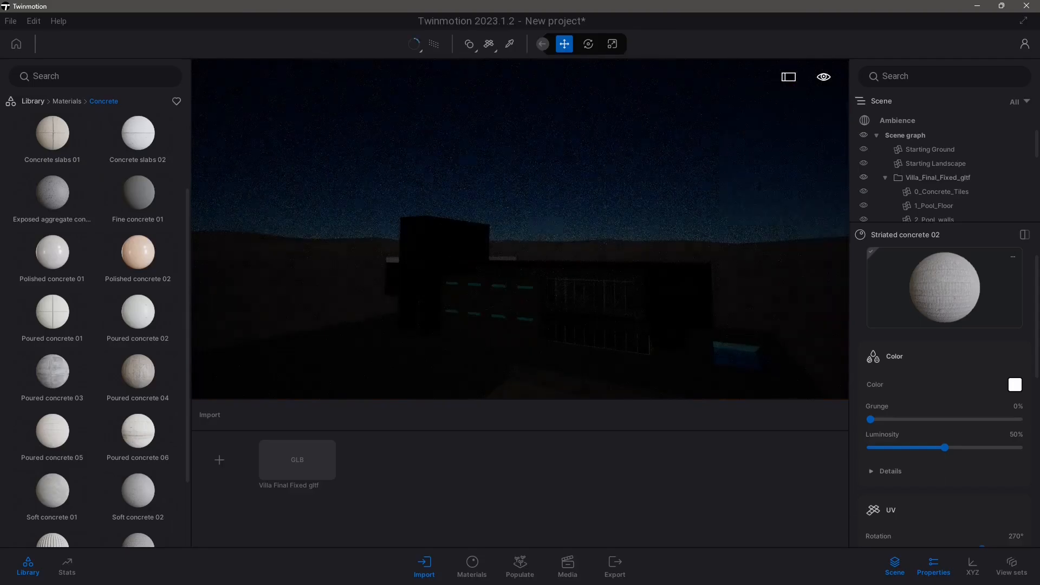
Change the scene's time of day from night back to bright daylight for the Path tracer view of the villa.
{"action": "right_click_drag", "start_coordinate": [623, 206], "coordinate": [824, 211]}
{"action": "right_click_drag", "start_coordinate": [444, 179], "coordinate": [555, 202]}
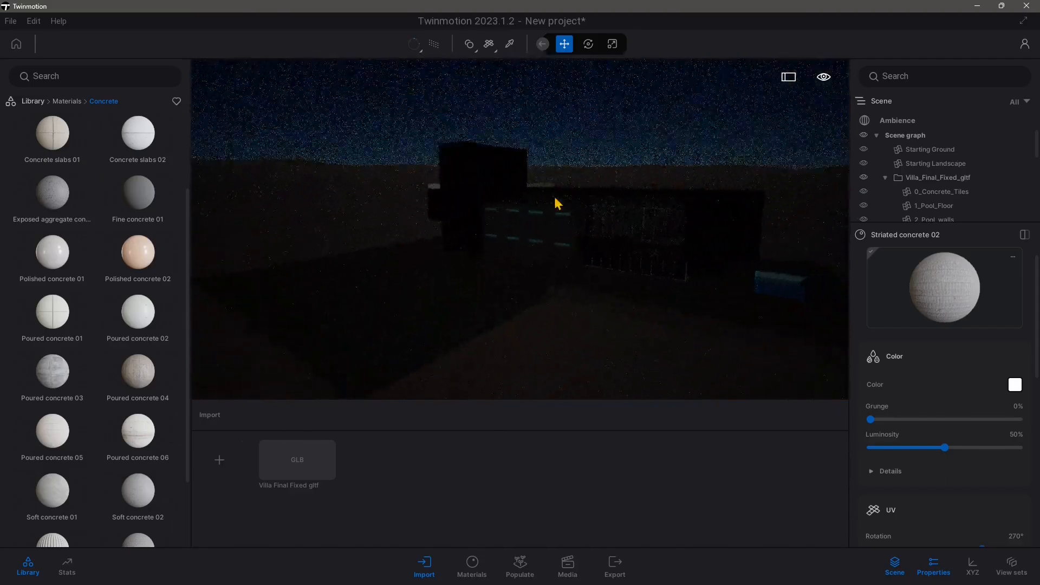
{"action": "left_click", "coordinate": [828, 78]}
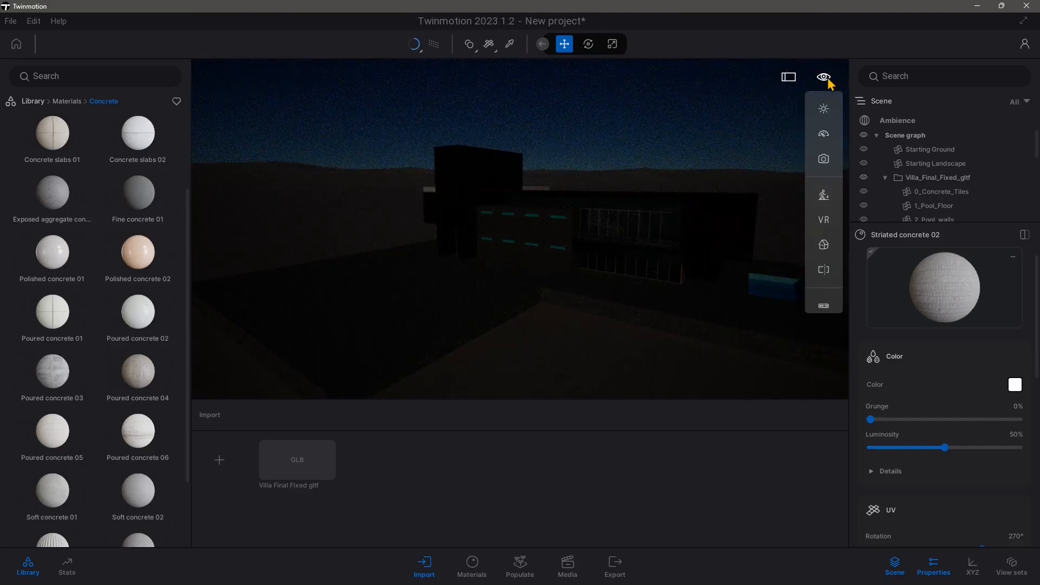
{"action": "left_click", "coordinate": [827, 114]}
{"action": "left_click_drag", "start_coordinate": [778, 106], "coordinate": [760, 175]}
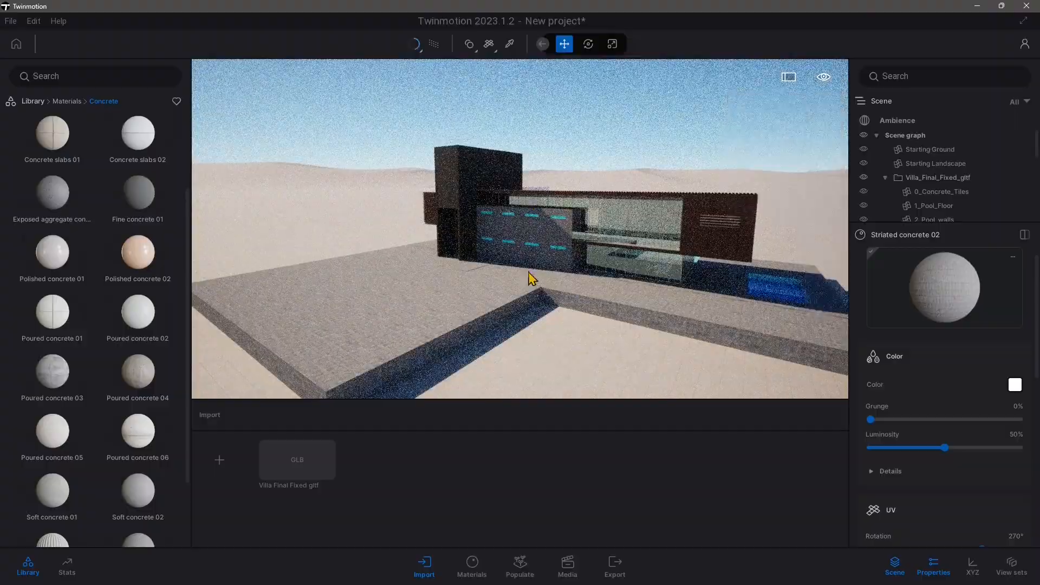
Place an Indian Sandalwood tree from the vegetation library on the sand beside the paving, near the villa's brick tower.
{"action": "right_click_drag", "start_coordinate": [530, 278], "coordinate": [566, 271]}
{"action": "key", "text": "w"}
{"action": "right_click_drag", "start_coordinate": [565, 233], "coordinate": [565, 231]}
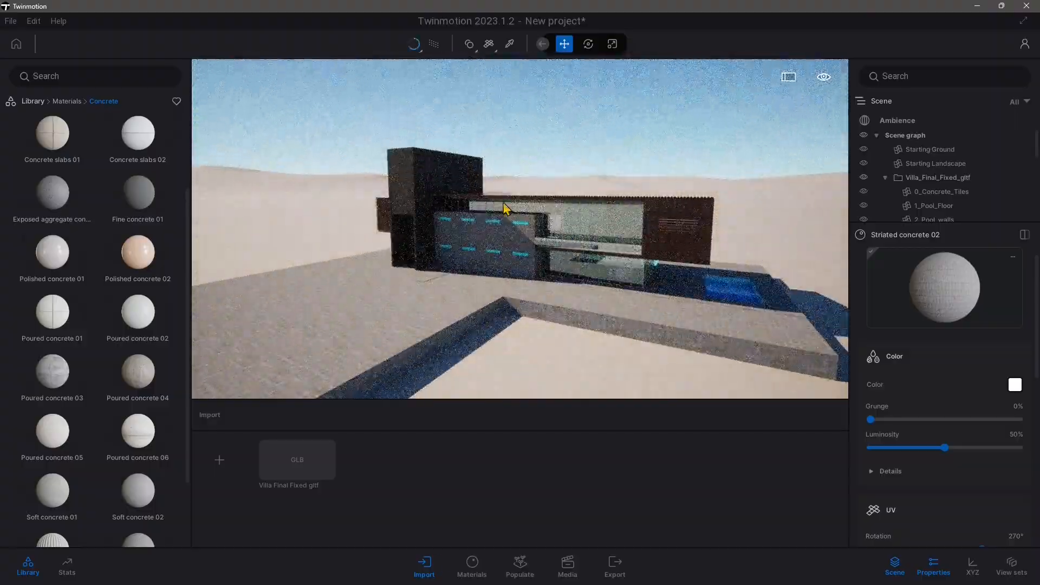
{"action": "left_click", "coordinate": [36, 104]}
{"action": "left_click", "coordinate": [139, 144]}
{"action": "left_click", "coordinate": [139, 145]}
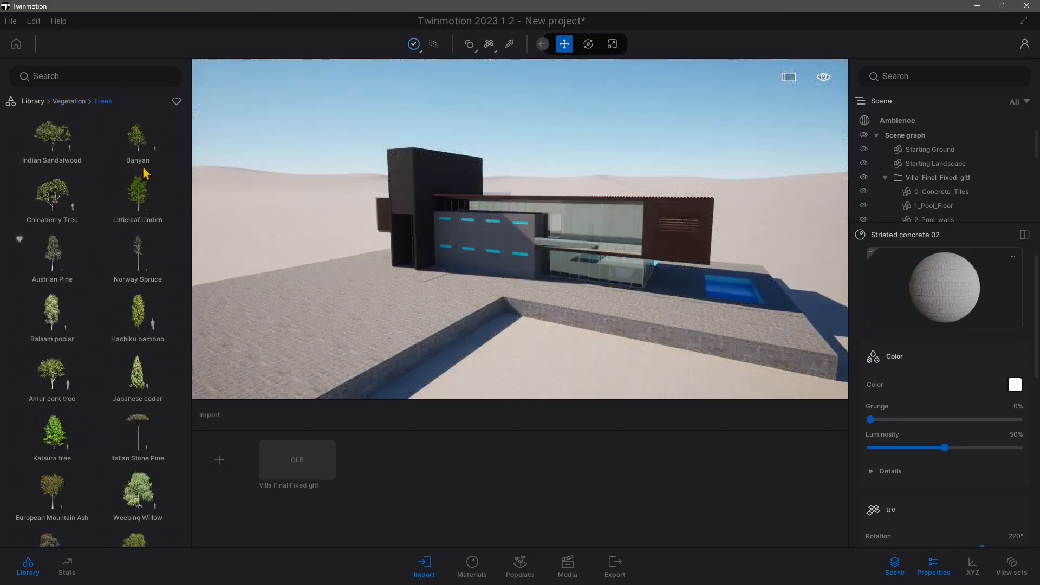
{"action": "left_click_drag", "start_coordinate": [147, 173], "coordinate": [211, 173]}
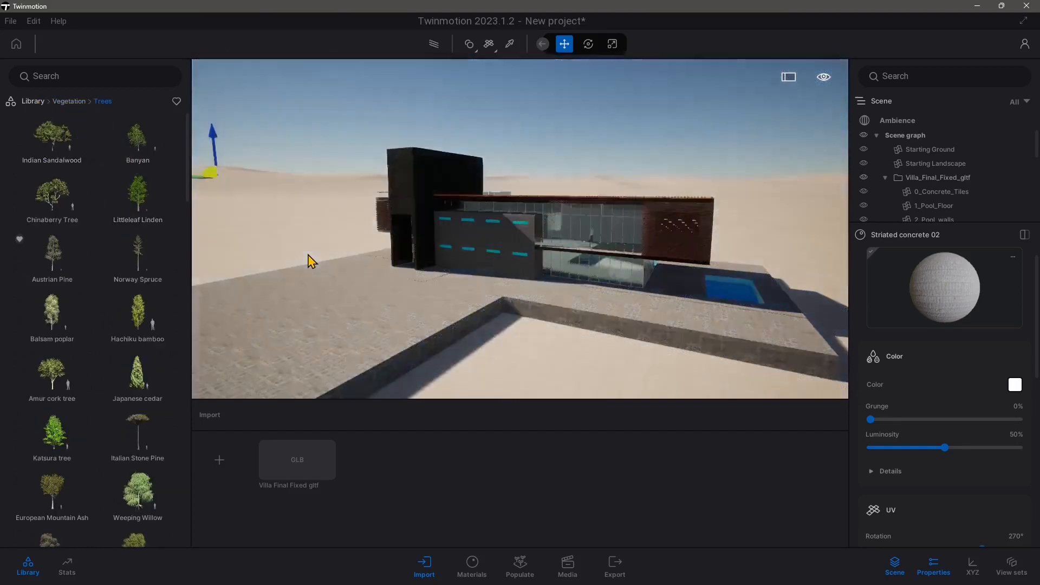
{"action": "left_click_drag", "start_coordinate": [310, 262], "coordinate": [306, 252]}
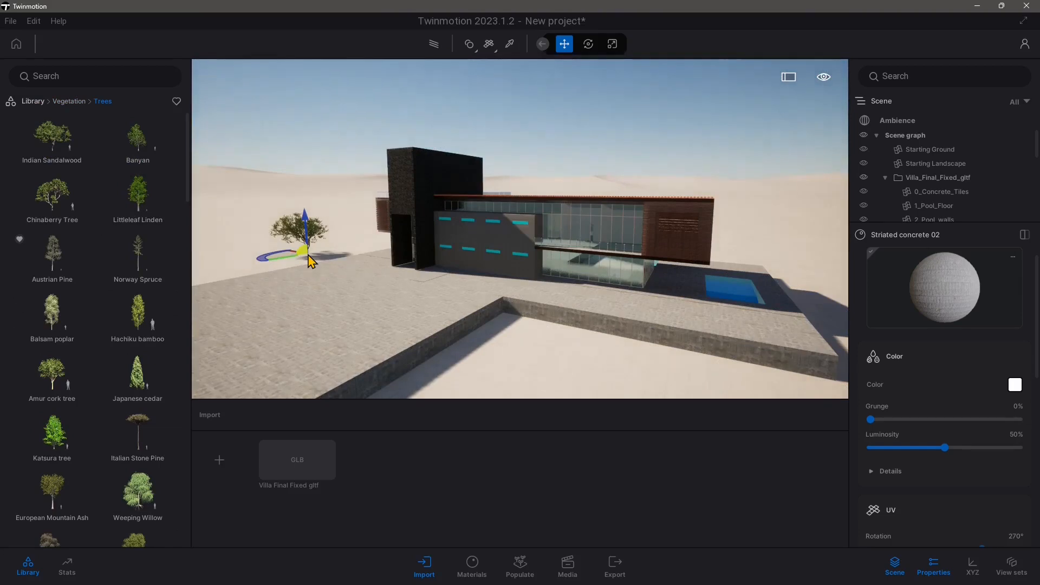
Place the animated human wearing the dark vest on the paving in front of the villa's tower.
{"action": "left_click", "coordinate": [80, 102]}
{"action": "left_click", "coordinate": [38, 102]}
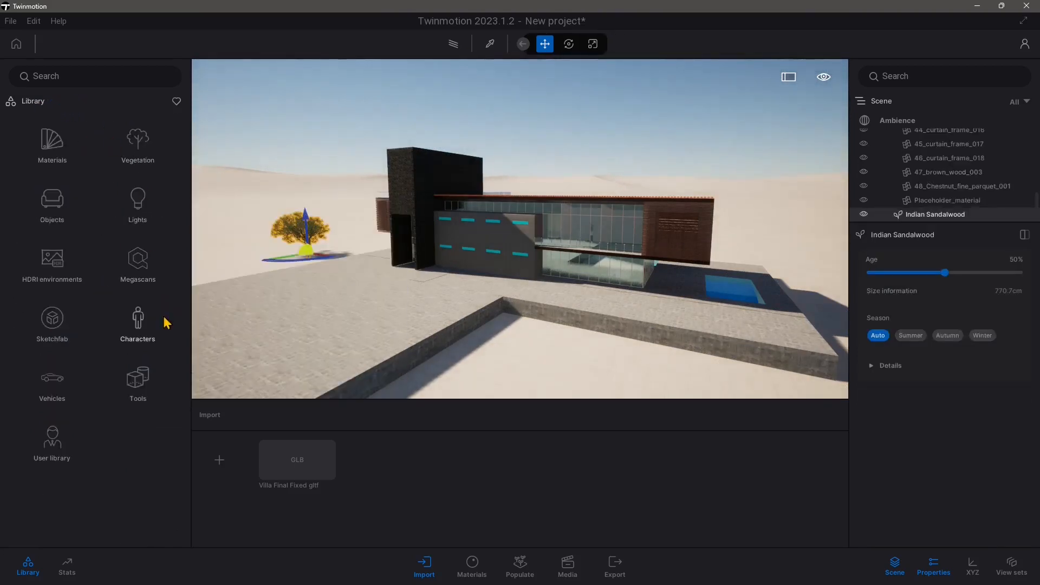
{"action": "left_click", "coordinate": [142, 328]}
{"action": "left_click", "coordinate": [79, 162]}
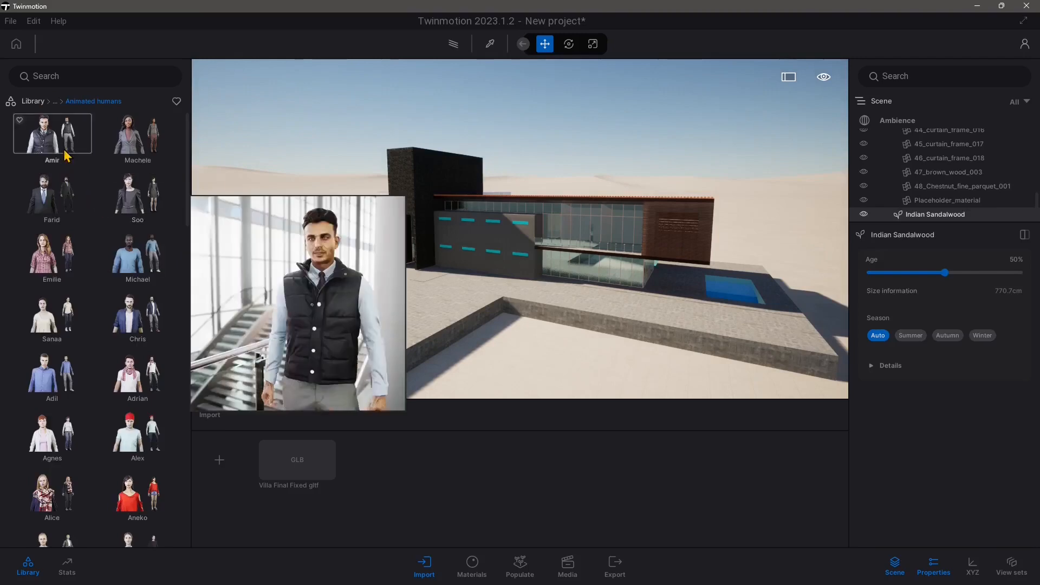
{"action": "left_click_drag", "start_coordinate": [52, 135], "coordinate": [418, 305]}
{"action": "mouse_move", "coordinate": [68, 137]}
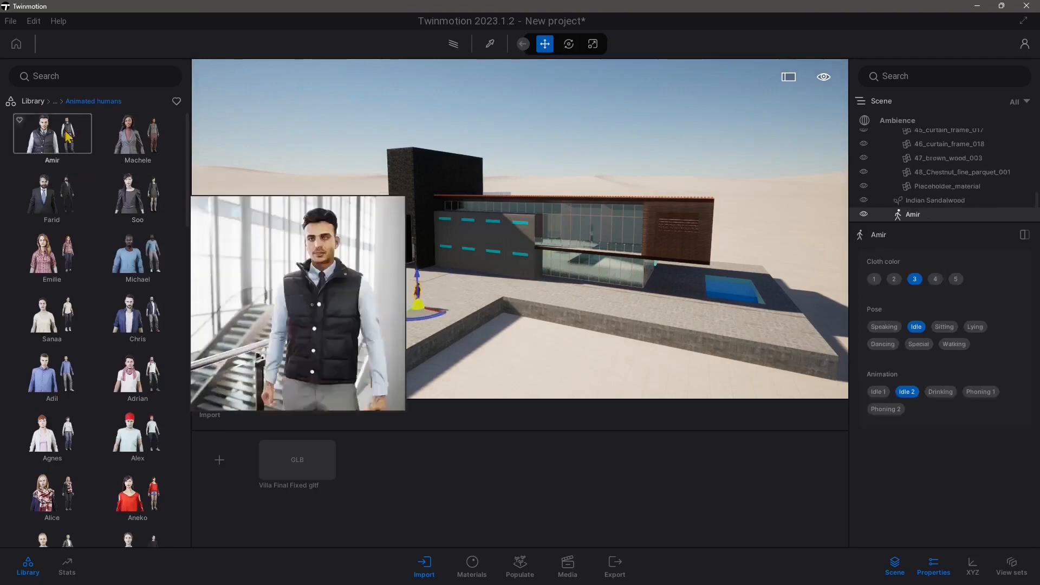
Place the Coupe 01 car on the paving between the tree and the standing man, and turn the Path tracer back on.
{"action": "left_click", "coordinate": [33, 102]}
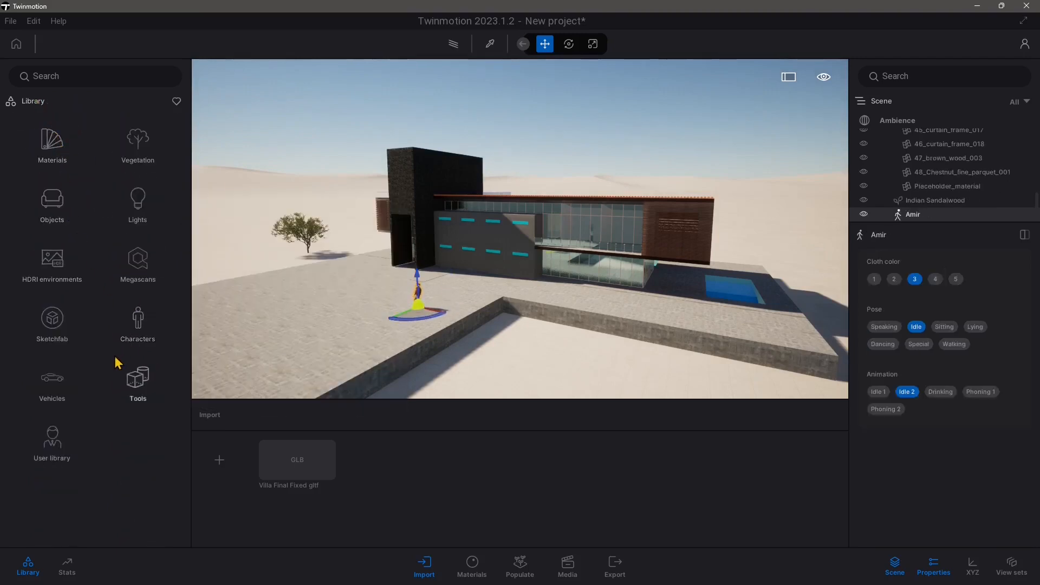
{"action": "left_click", "coordinate": [52, 382]}
{"action": "left_click", "coordinate": [52, 140]}
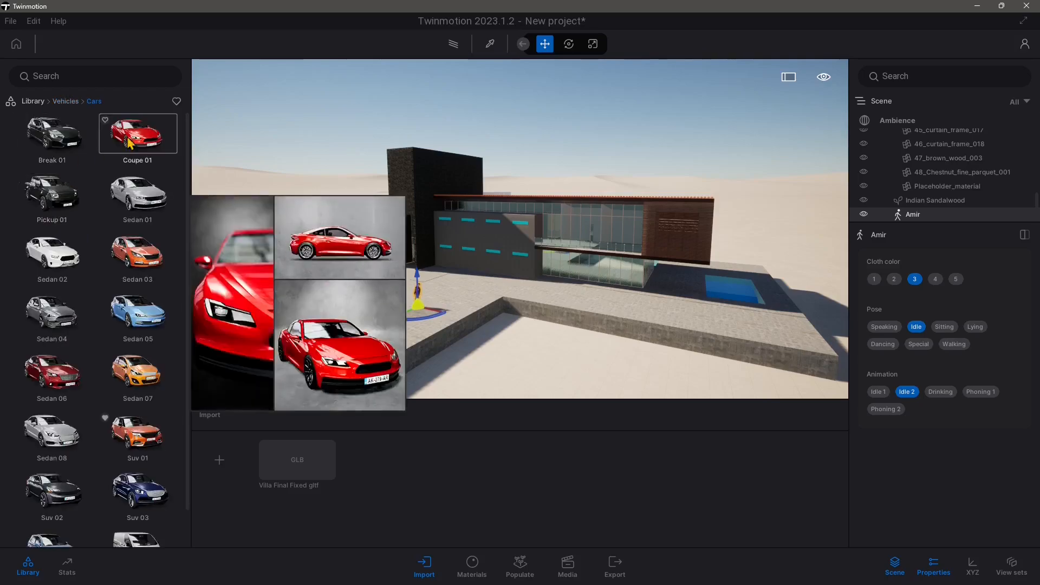
{"action": "left_click_drag", "start_coordinate": [136, 136], "coordinate": [355, 299]}
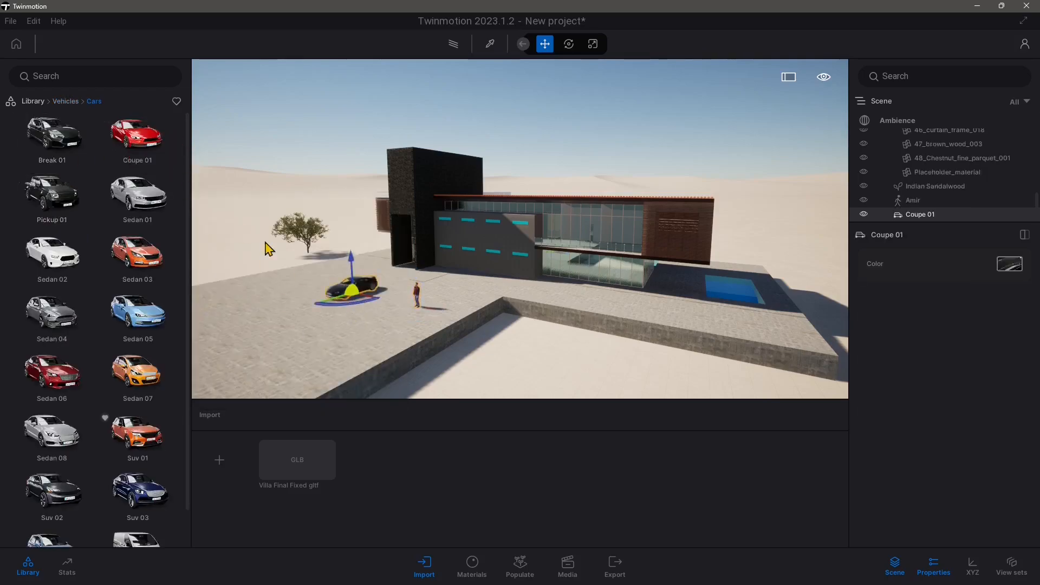
{"action": "left_click", "coordinate": [367, 147]}
{"action": "key", "text": "r"}
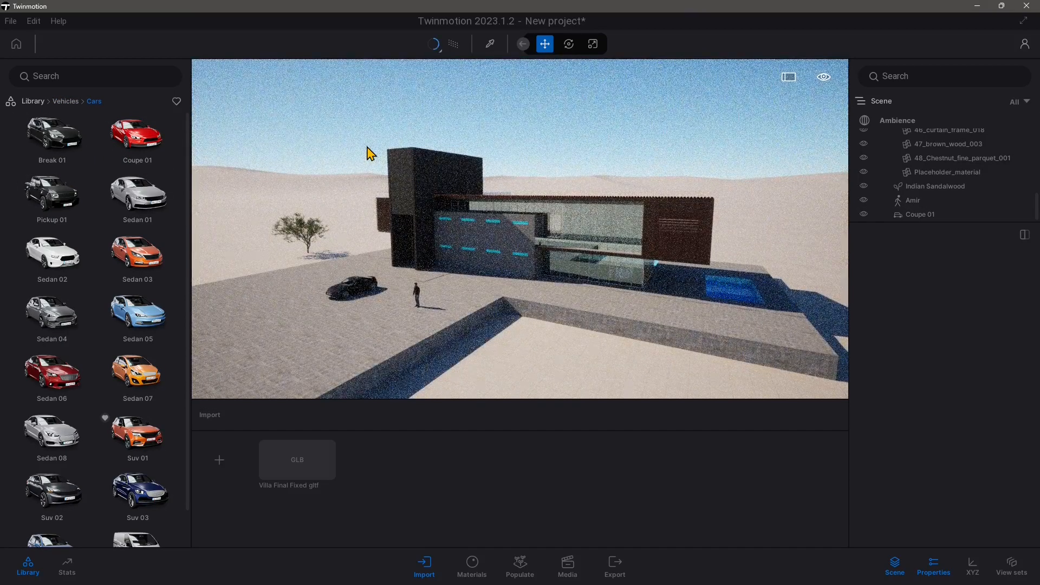